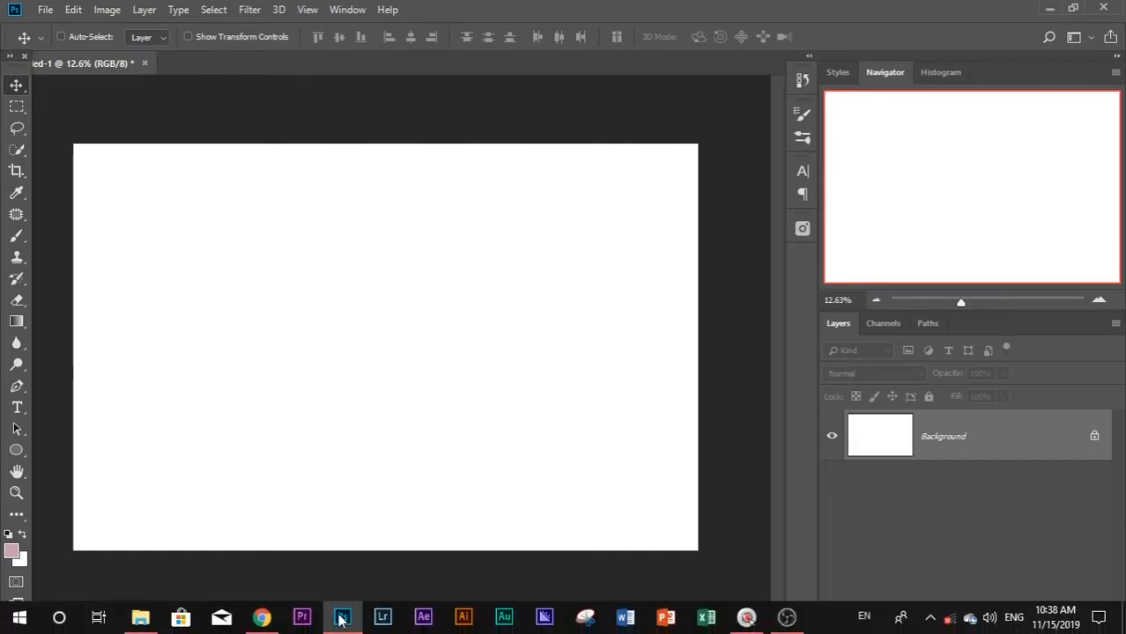
Examine the general and detailed file properties of the DSC_0124 raw photo in the Pictures folder
left_click(131, 621)
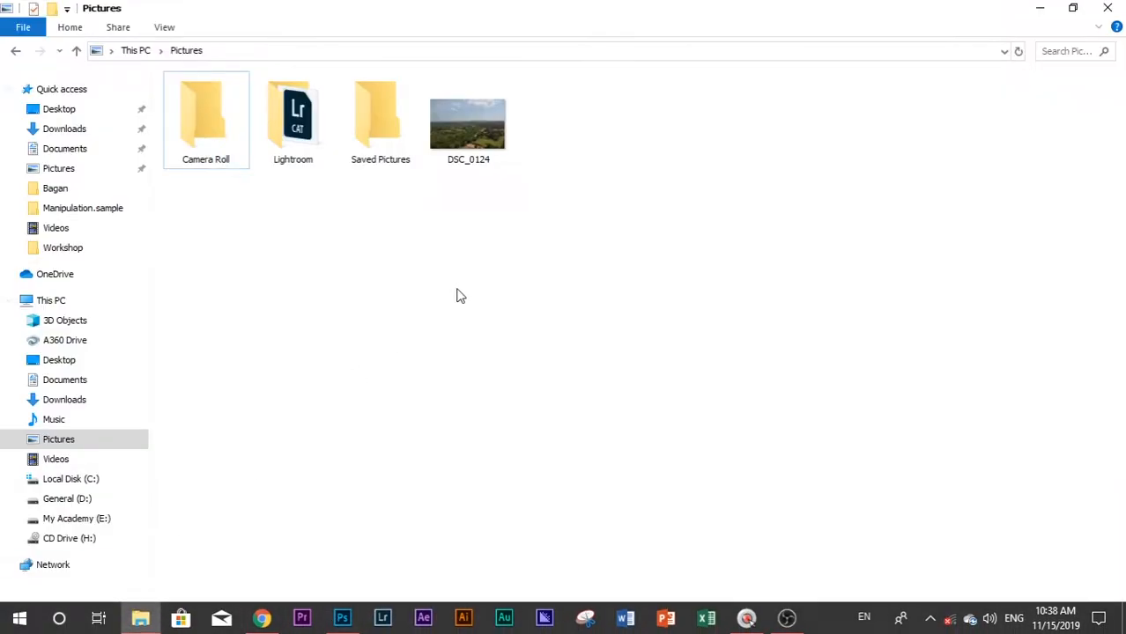
left_click(471, 162)
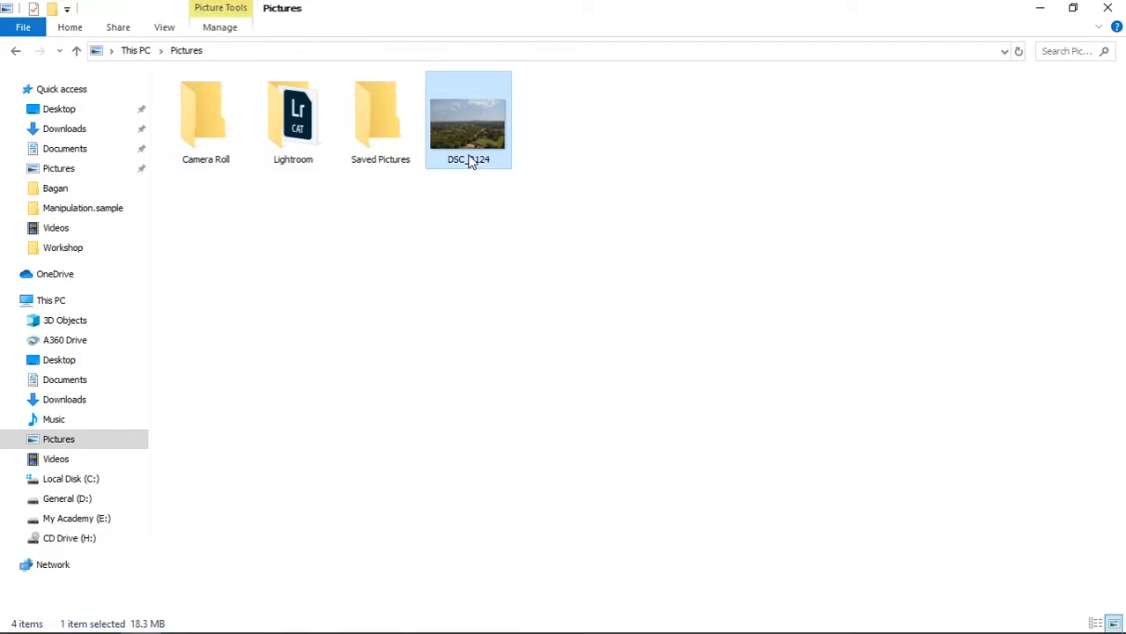
right_click(472, 162)
left_click(547, 558)
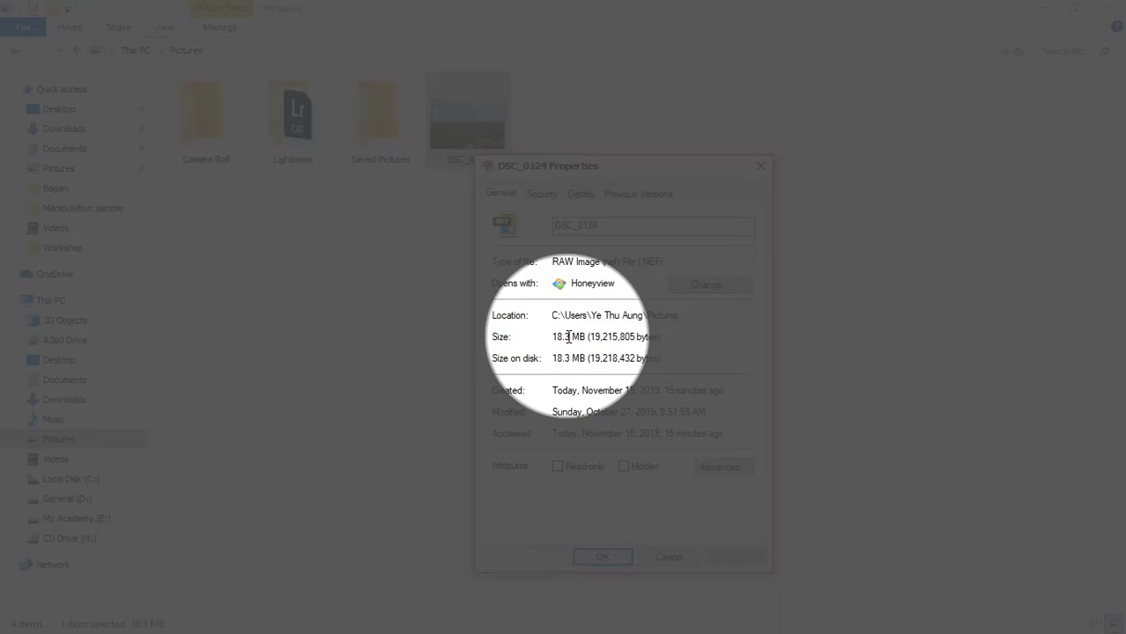
left_click(580, 194)
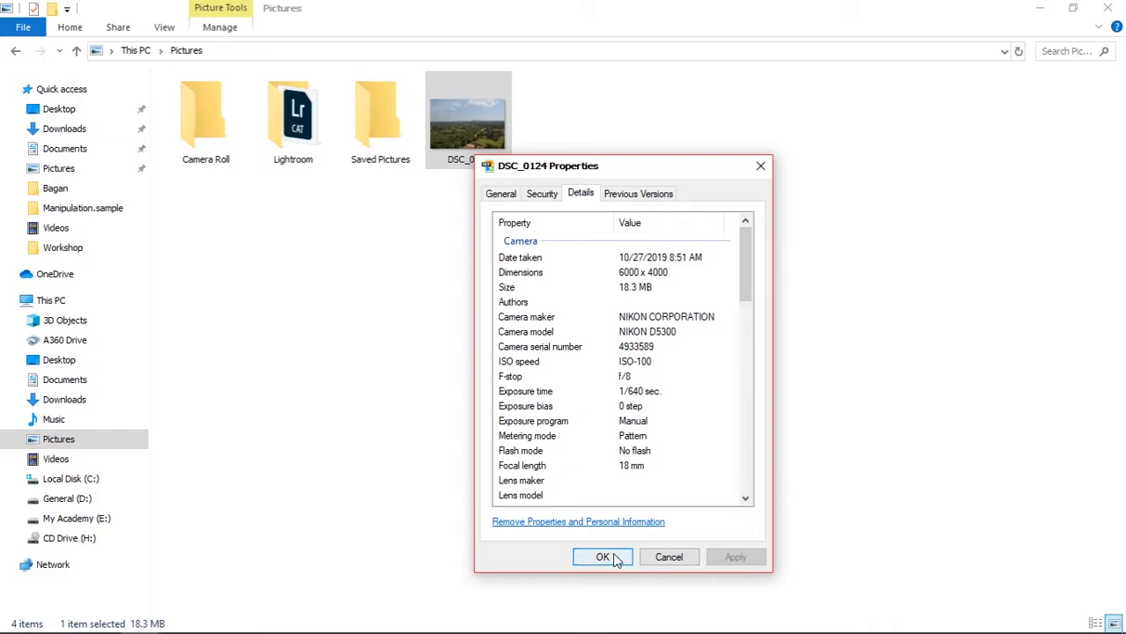
left_click(510, 195)
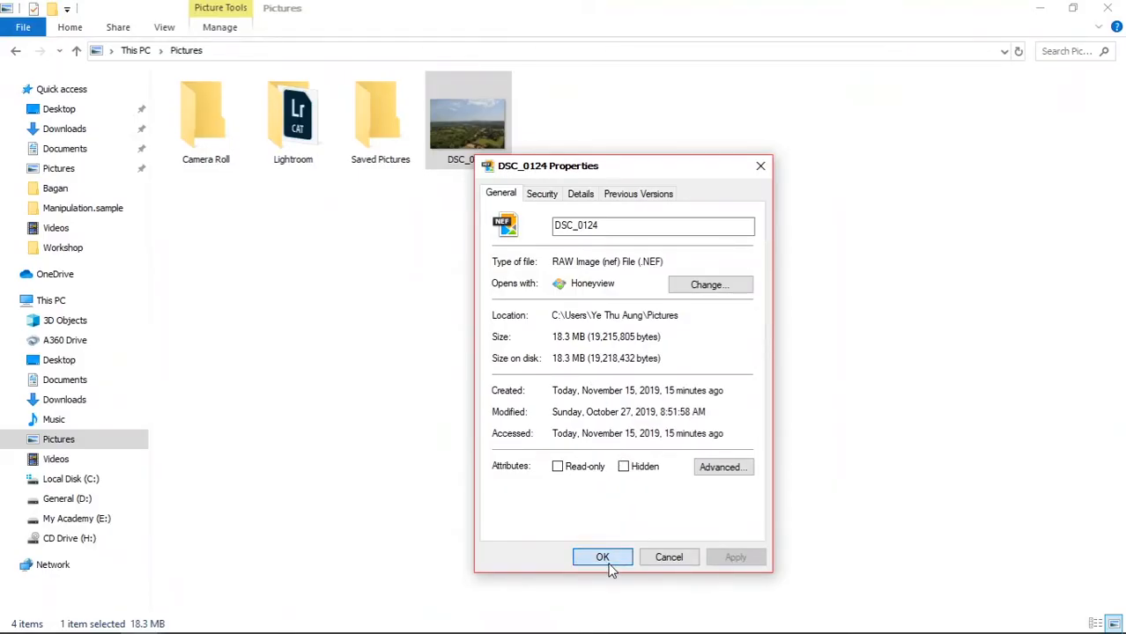
left_click(604, 561)
Open the DSC_0124 raw photo from the Pictures folder in Photoshop's Camera Raw
left_click_drag(470, 132, 333, 365)
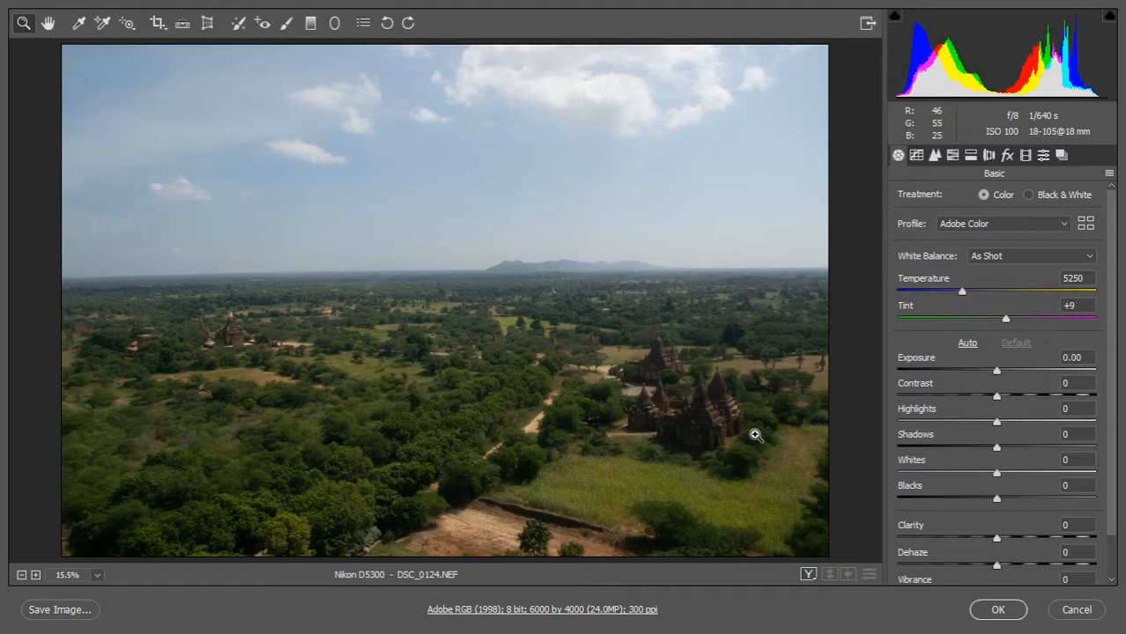
Try the Auto tone adjustments, compare the before and after views, and restore the default tone values
left_click(968, 345)
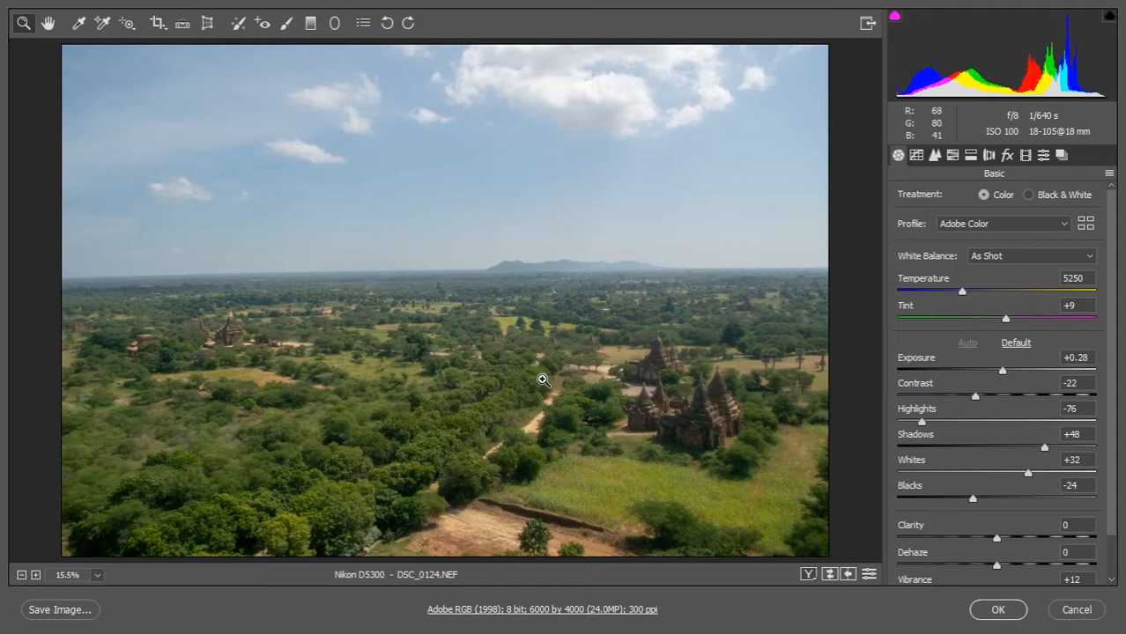
left_click(808, 575)
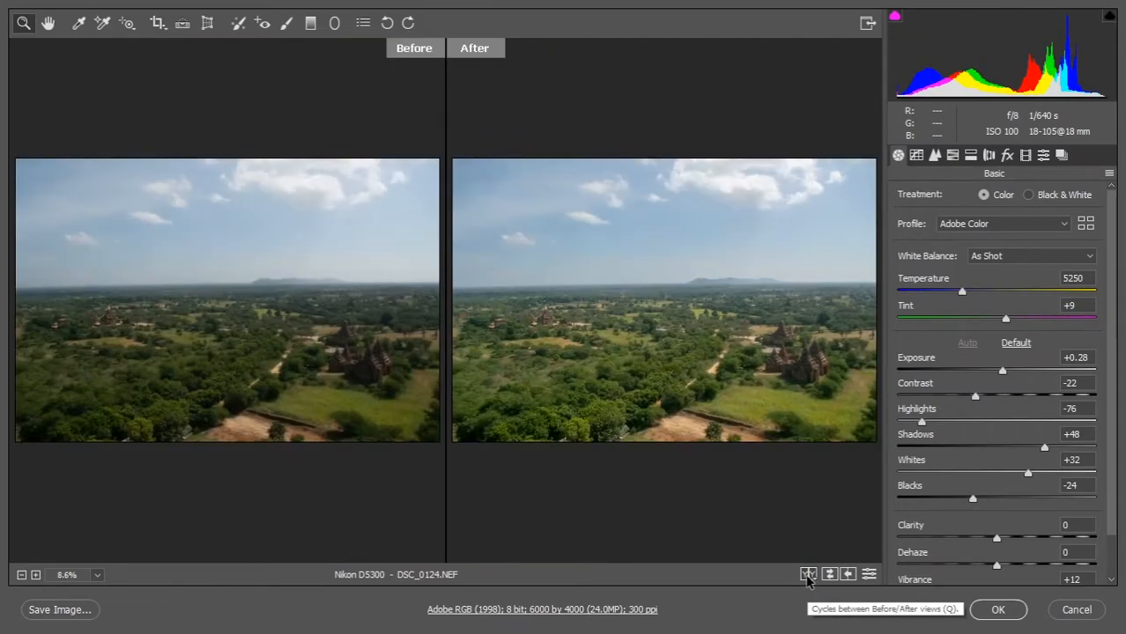
left_click(808, 575)
left_click(808, 574)
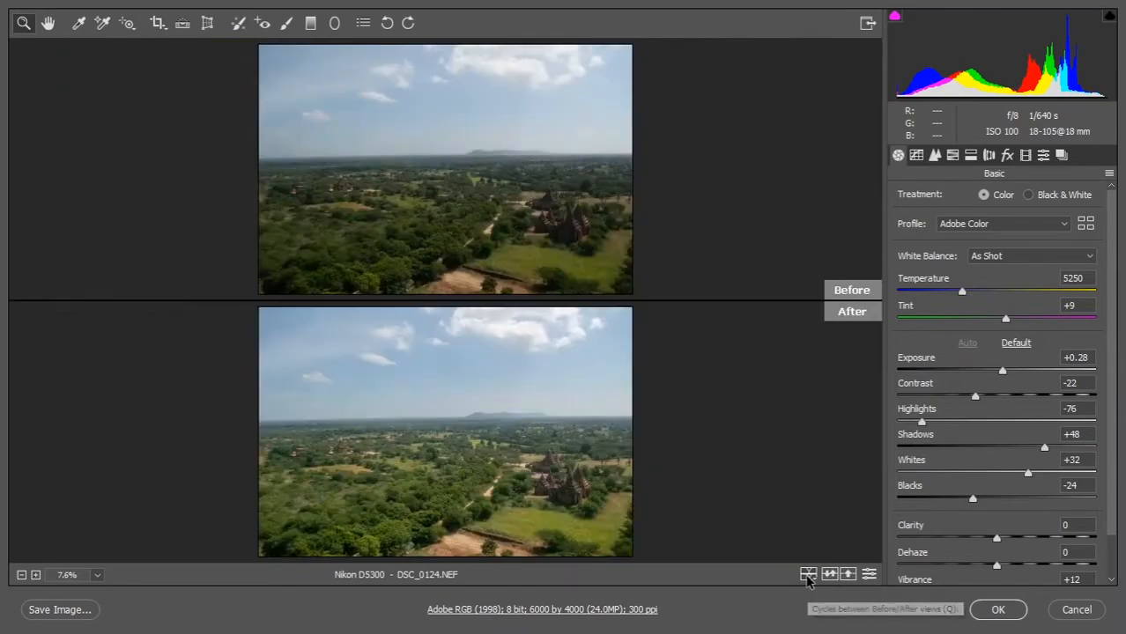
left_click(808, 574)
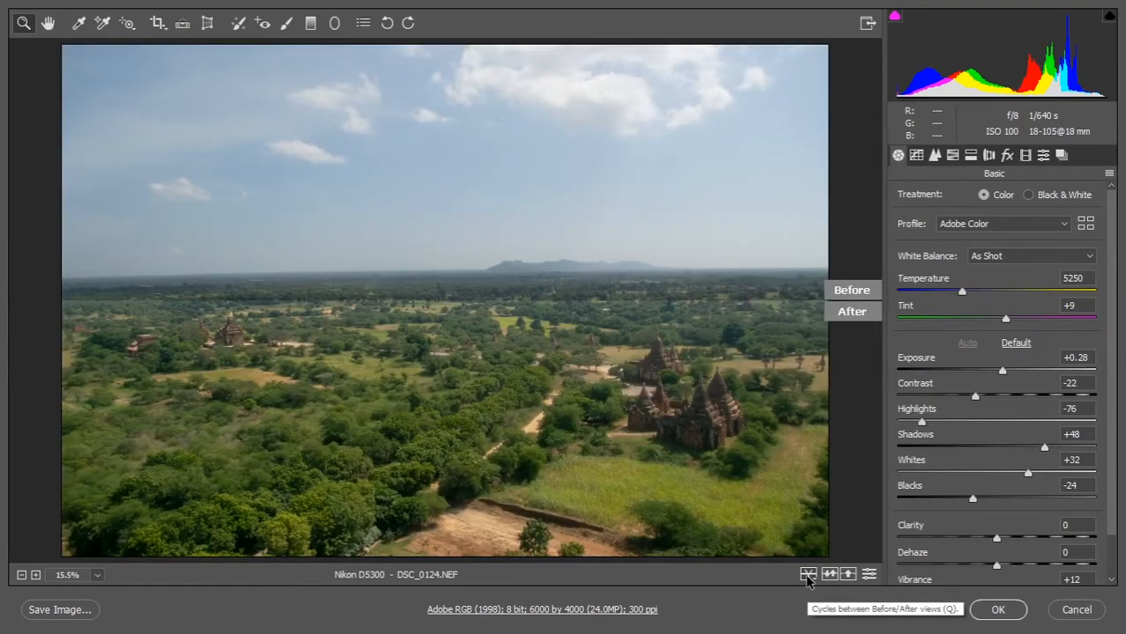
left_click(808, 575)
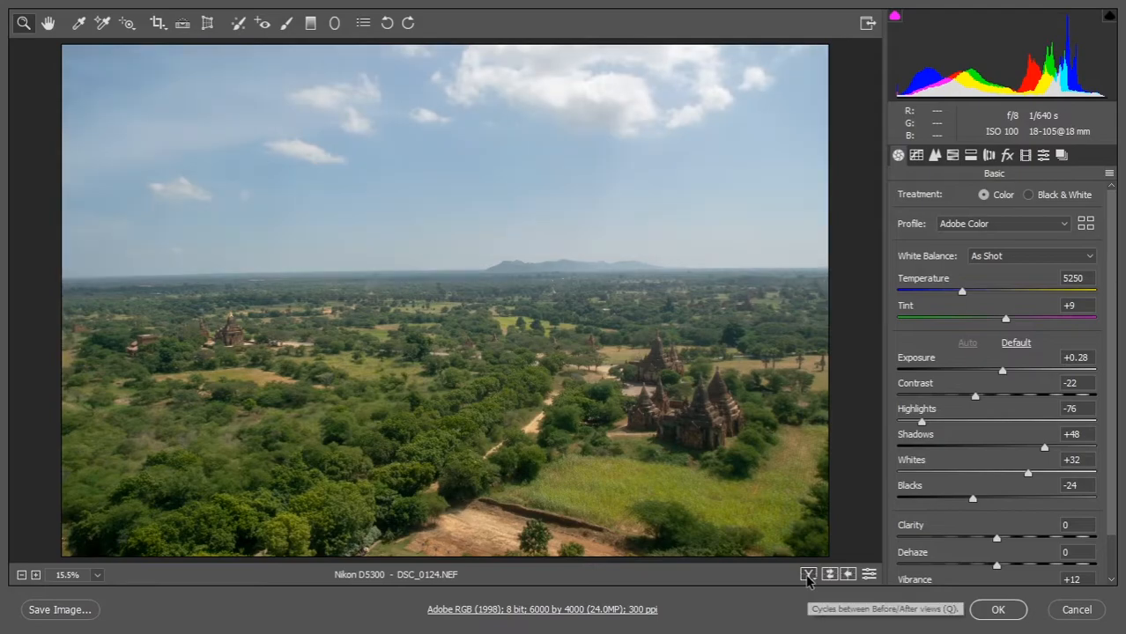
left_click(1016, 342)
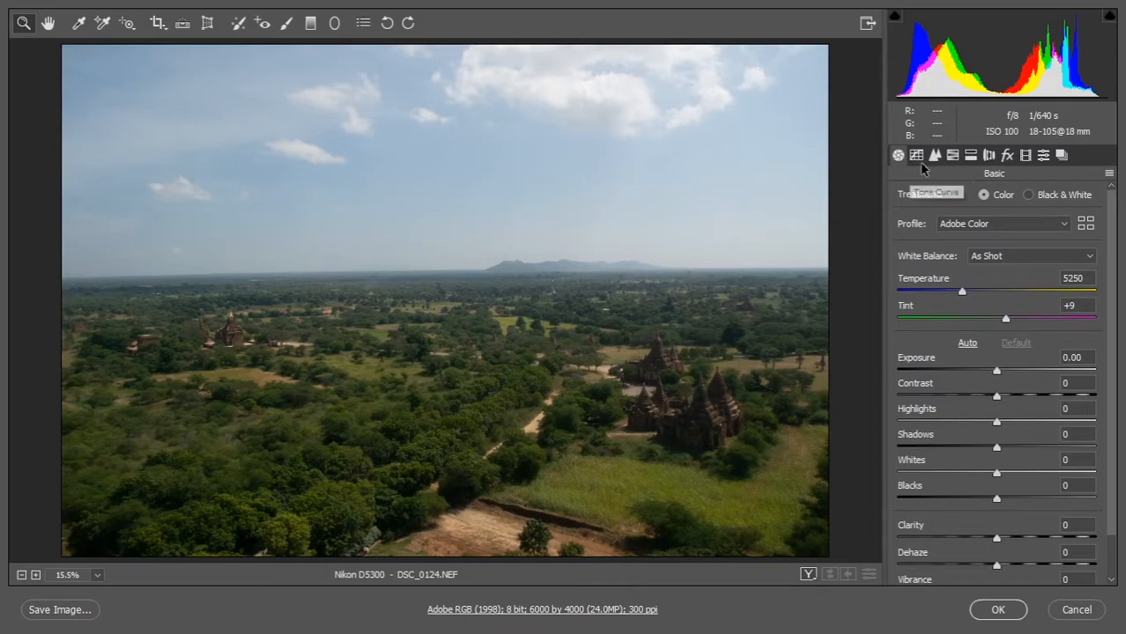
Enable Remove Chromatic Aberration and Profile Corrections for the lens, toggling the profile corrections to compare their effect
left_click(990, 156)
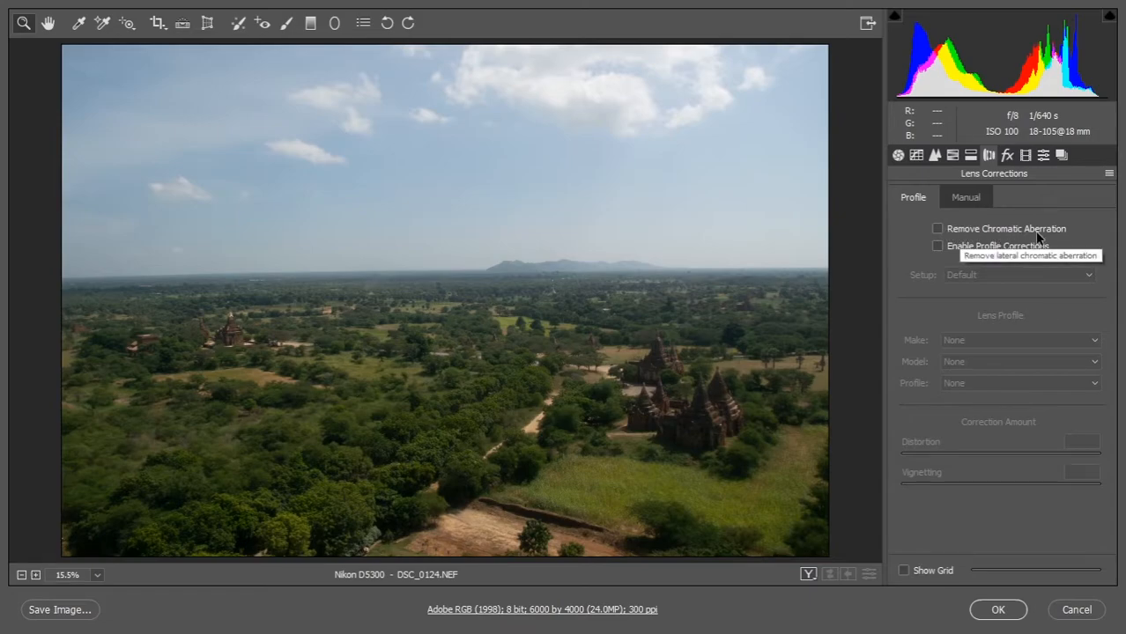
left_click(938, 230)
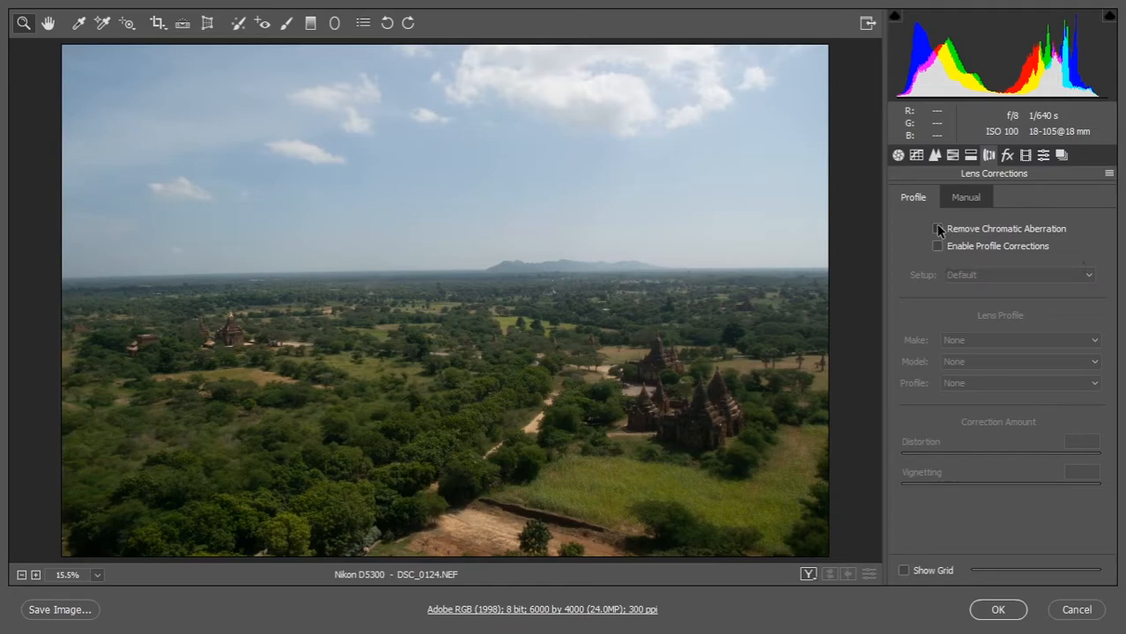
left_click(937, 245)
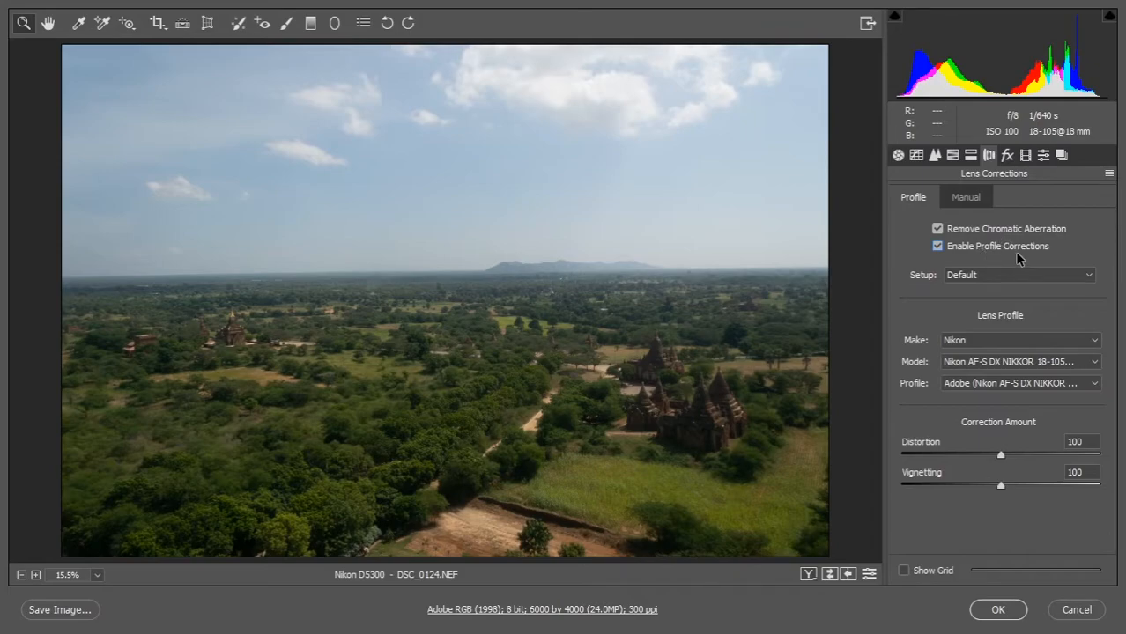
left_click(938, 247)
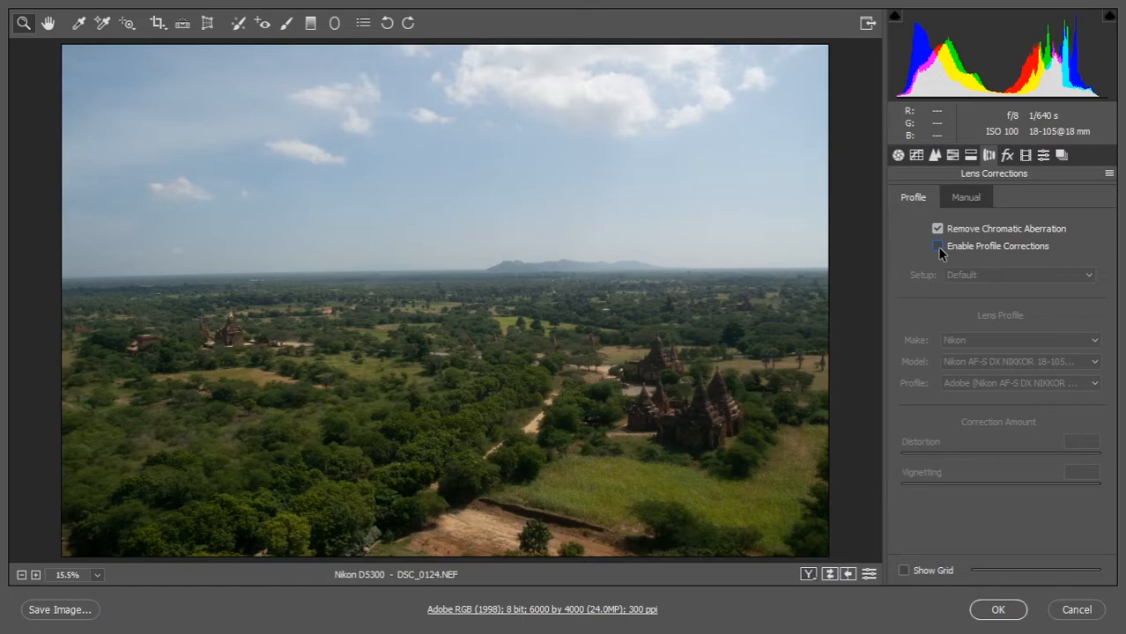
left_click(937, 247)
left_click(937, 247)
left_click(937, 247)
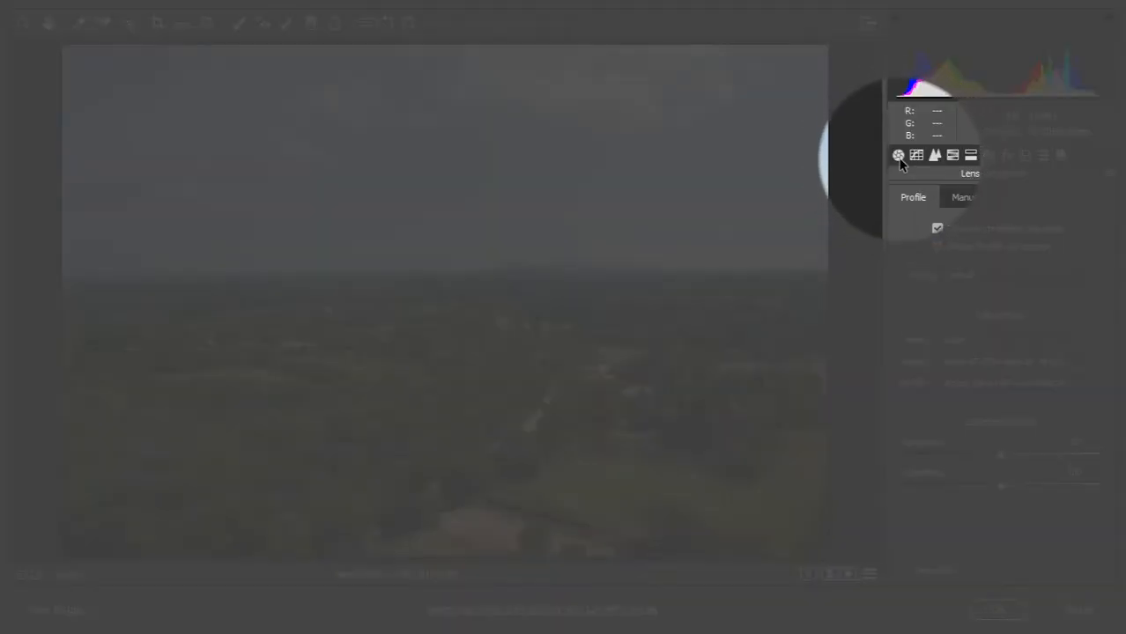
Try the Black & White treatment on the photo and return it to Color
left_click(899, 157)
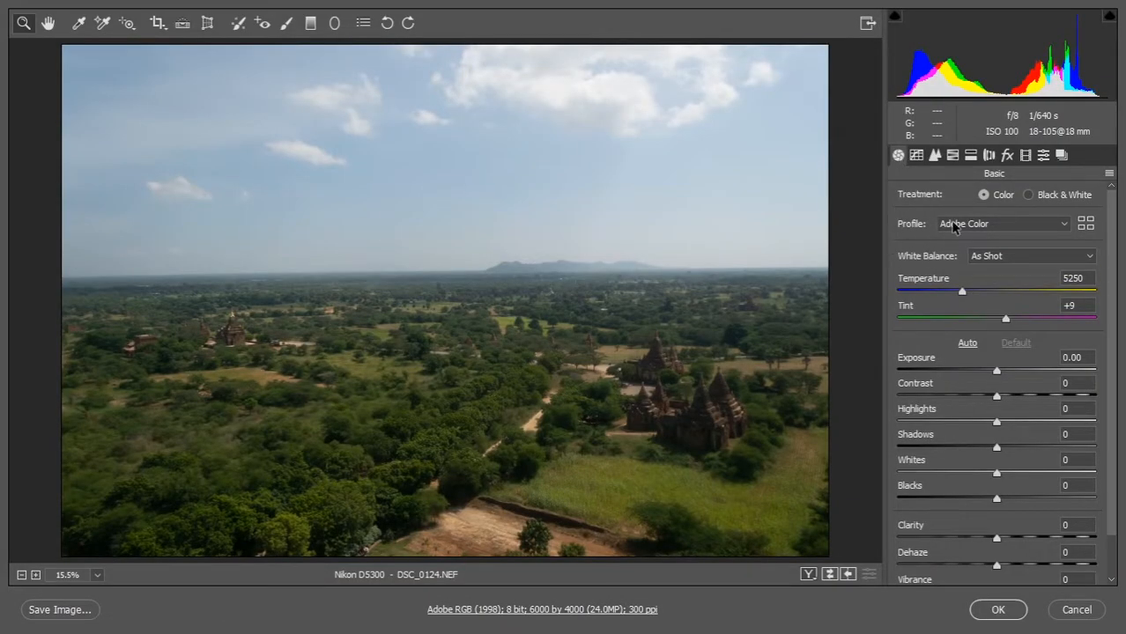
left_click(1027, 195)
left_click(984, 195)
Try the Adobe Standard, Adobe Vivid and Adobe Monochrome profiles and return to Adobe Color
left_click(978, 226)
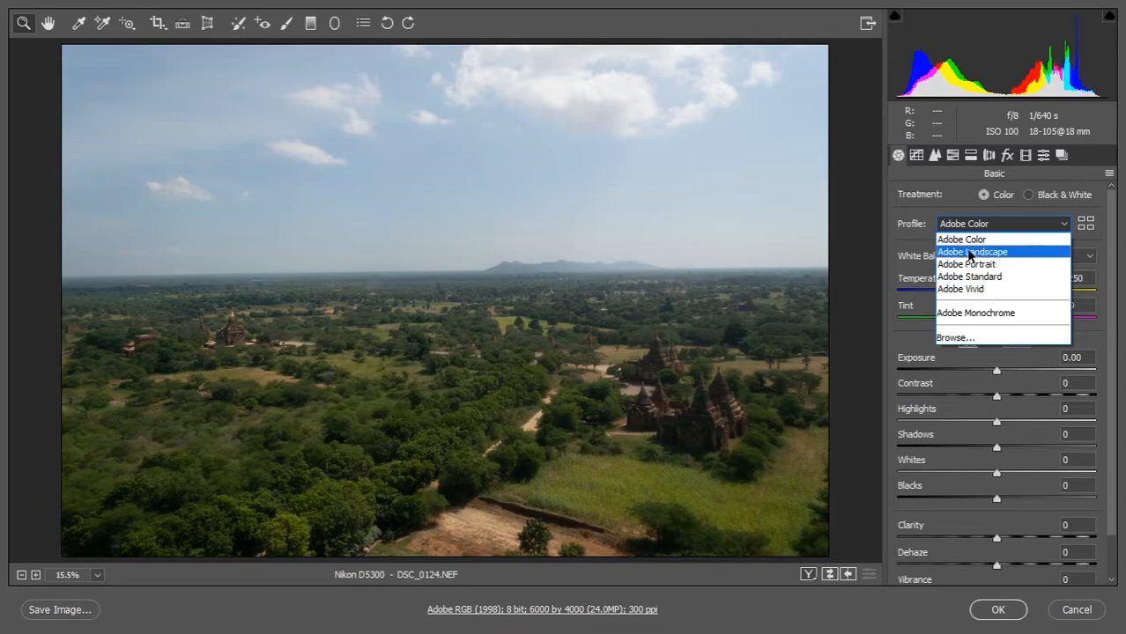
left_click(969, 277)
left_click(976, 238)
left_click(967, 289)
left_click(972, 232)
left_click(977, 319)
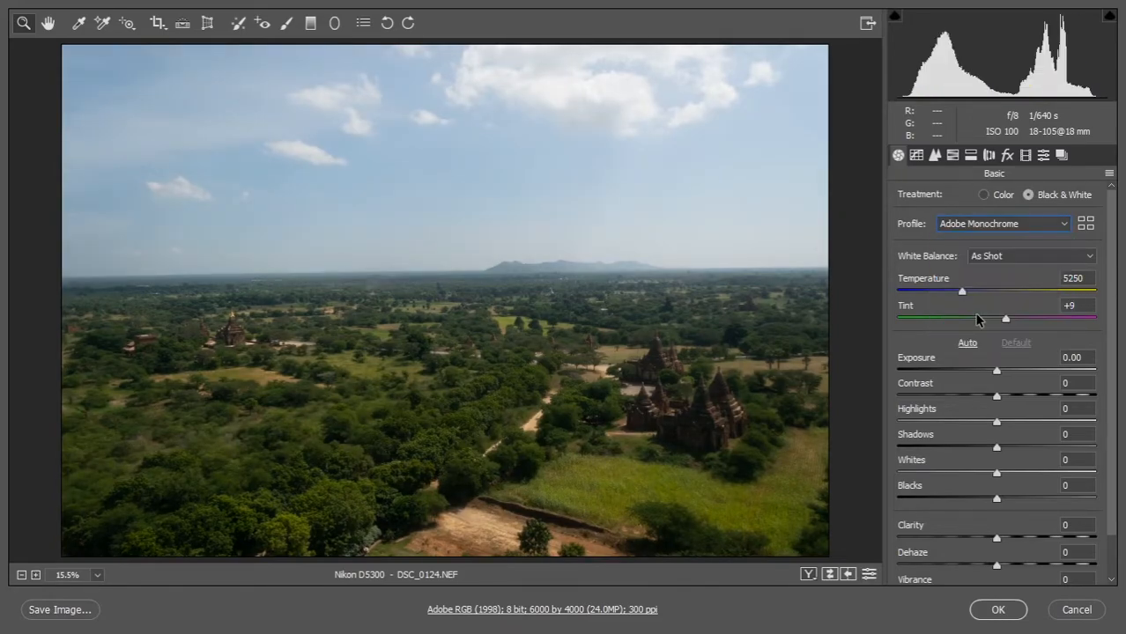
left_click(987, 228)
left_click(971, 286)
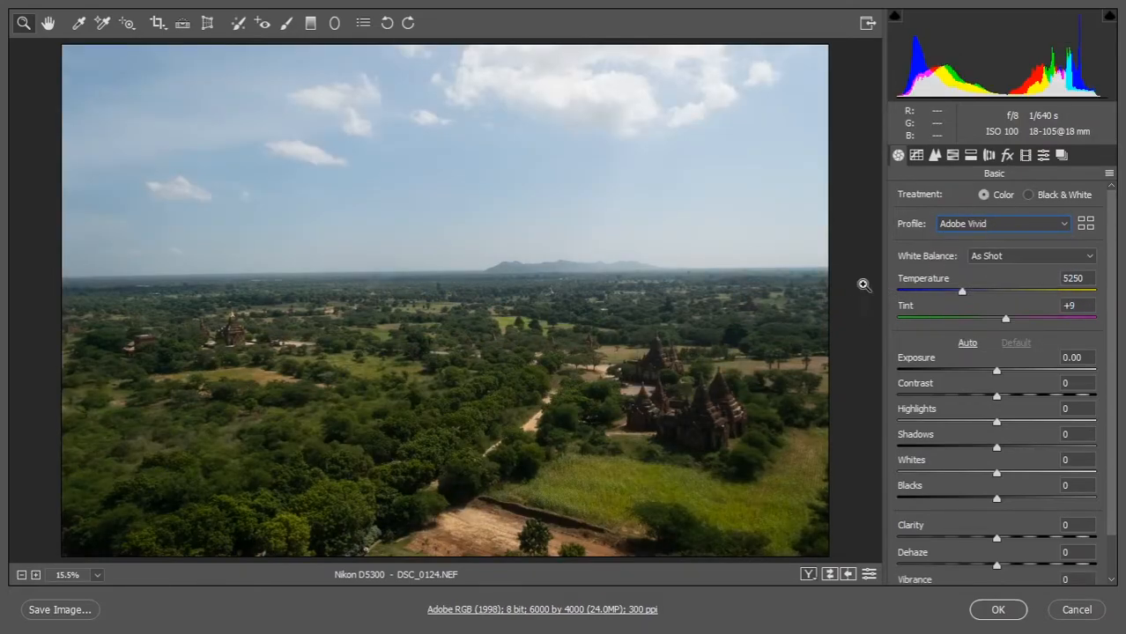
left_click(964, 225)
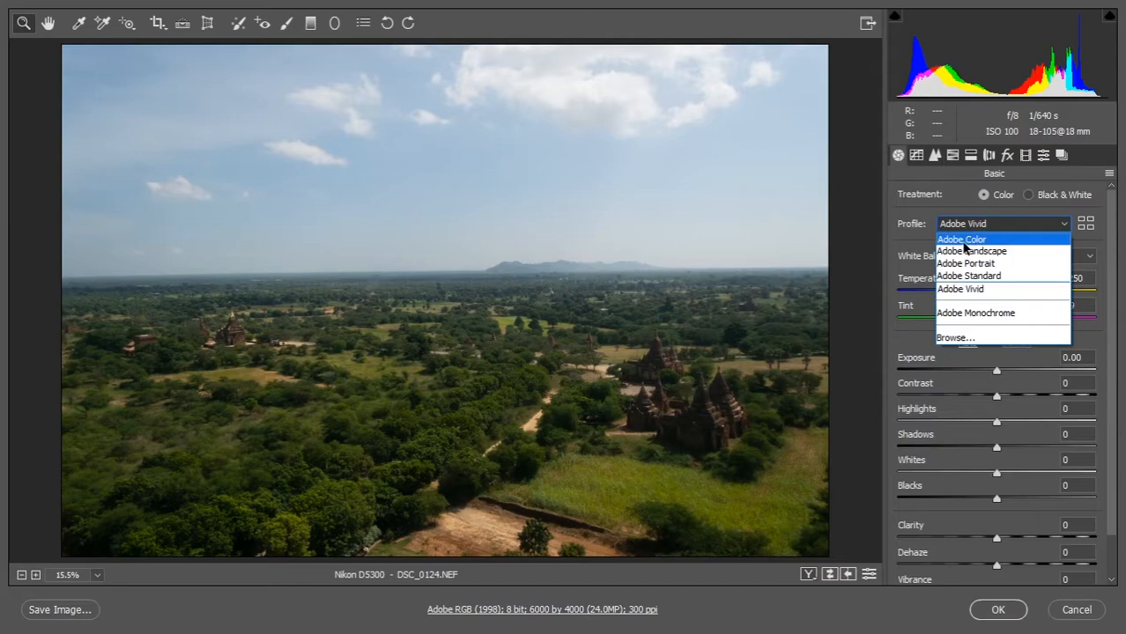
left_click(963, 242)
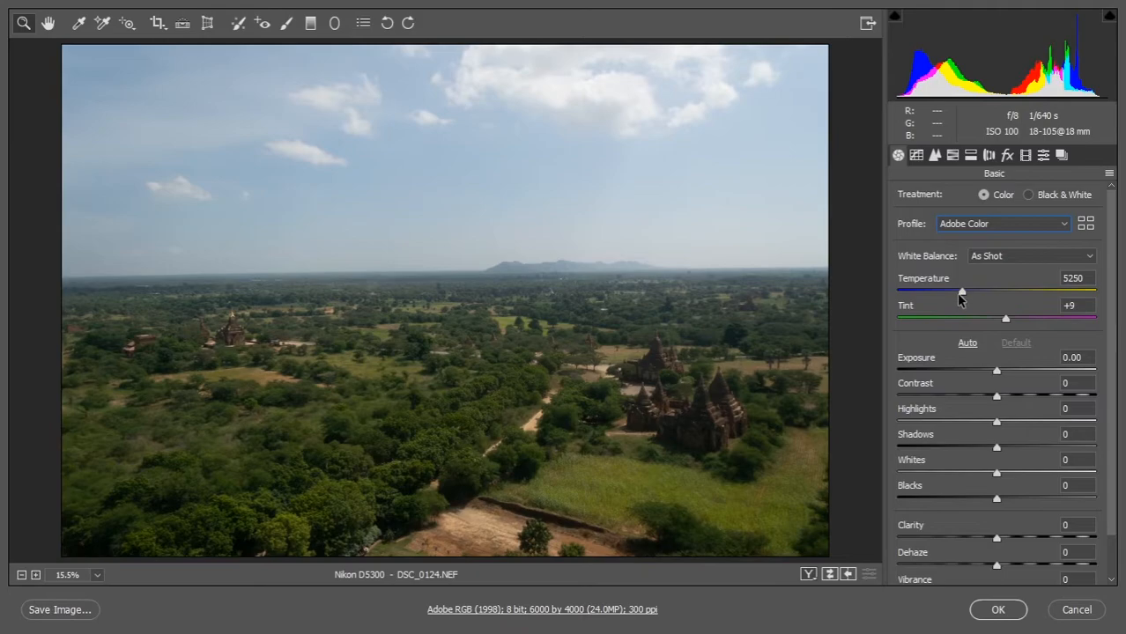
Try the coolest extreme of the white balance temperature and reset the photo to Camera Raw Defaults
left_click_drag(960, 299, 885, 294)
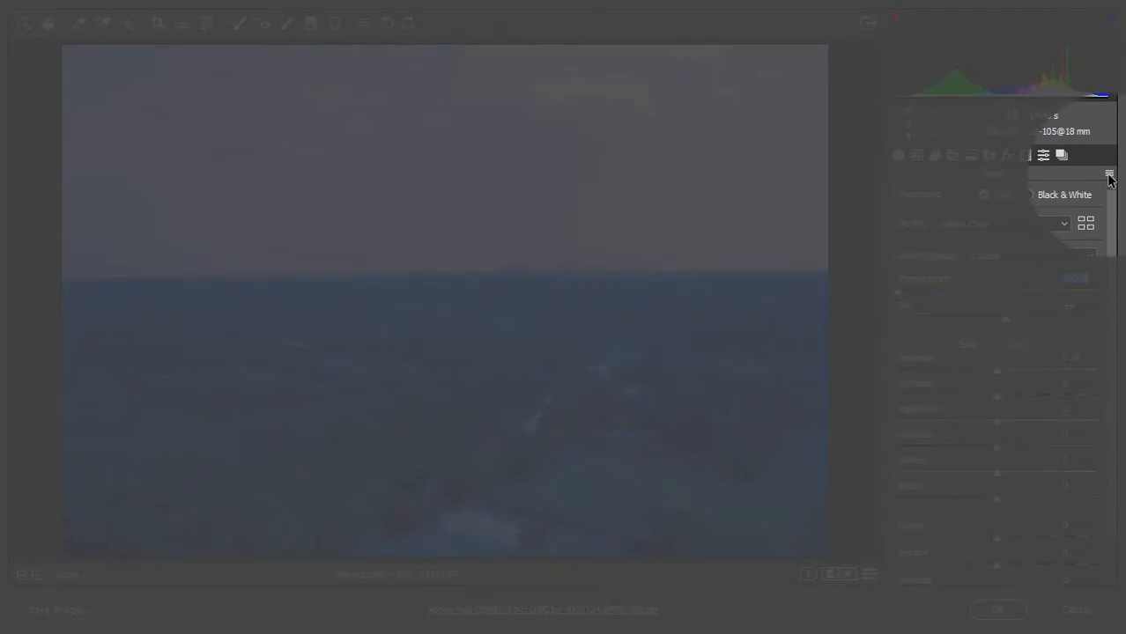
left_click(1110, 179)
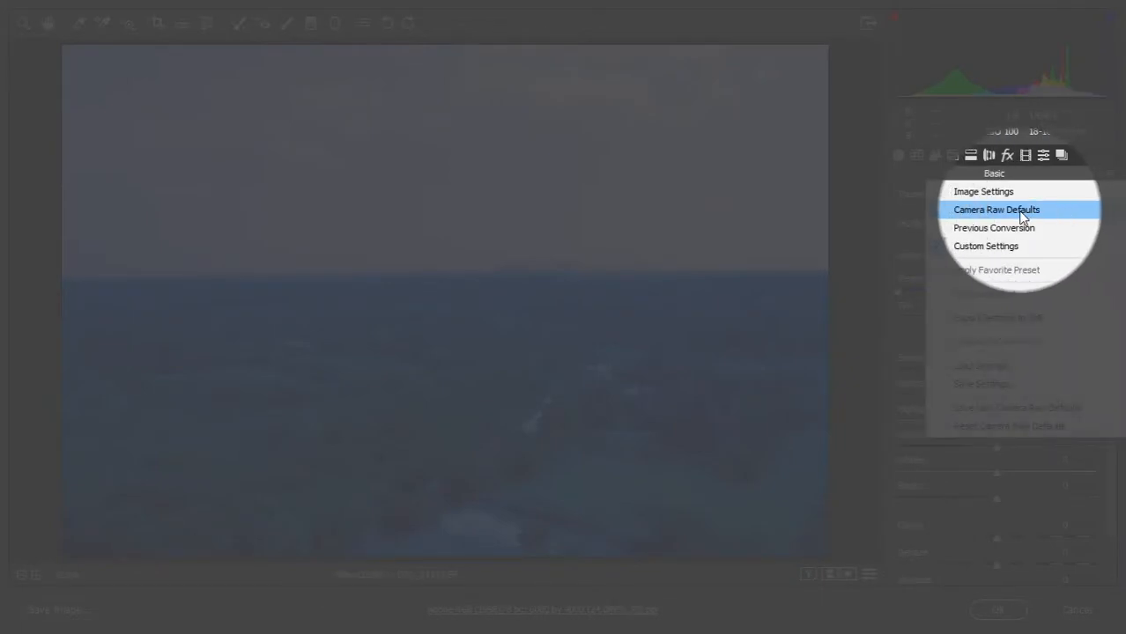
left_click(1011, 218)
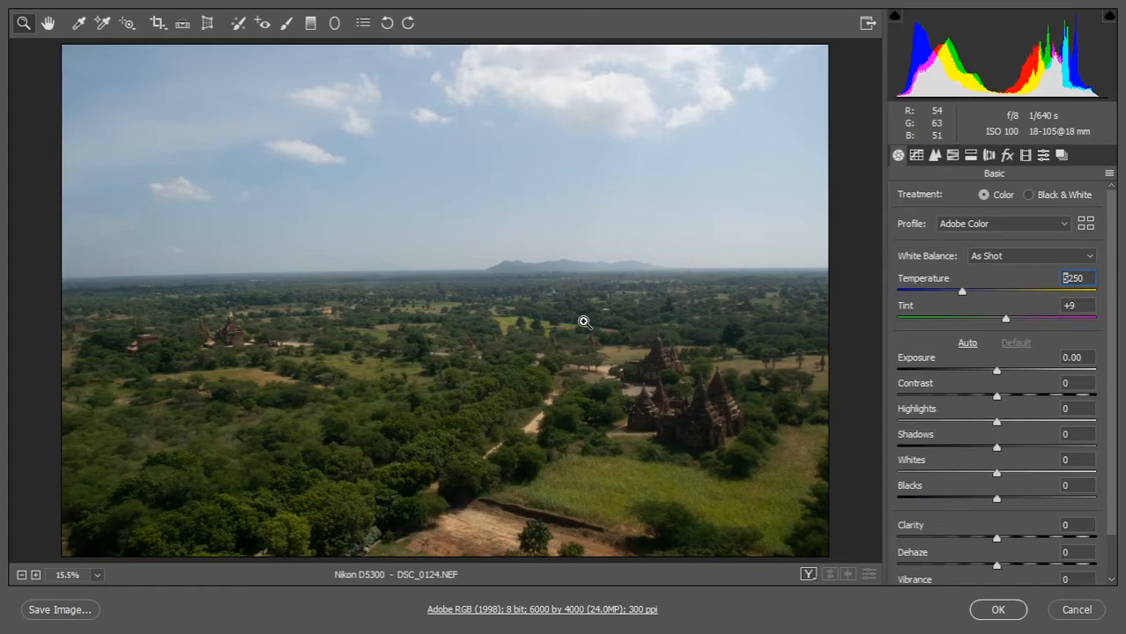
left_click(1108, 176)
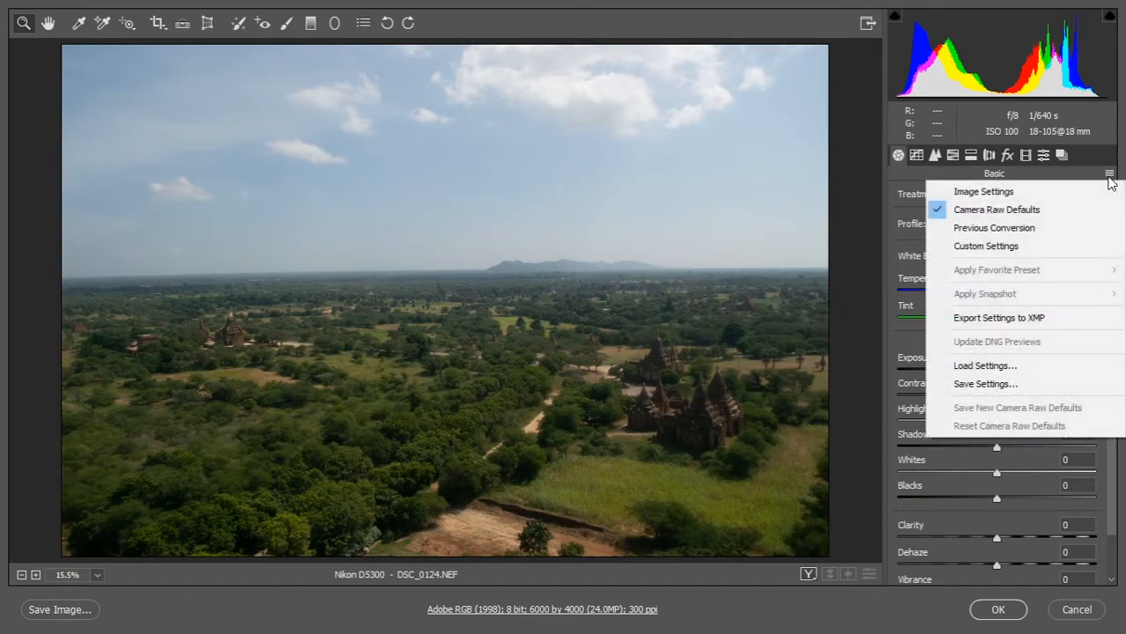
left_click(1058, 209)
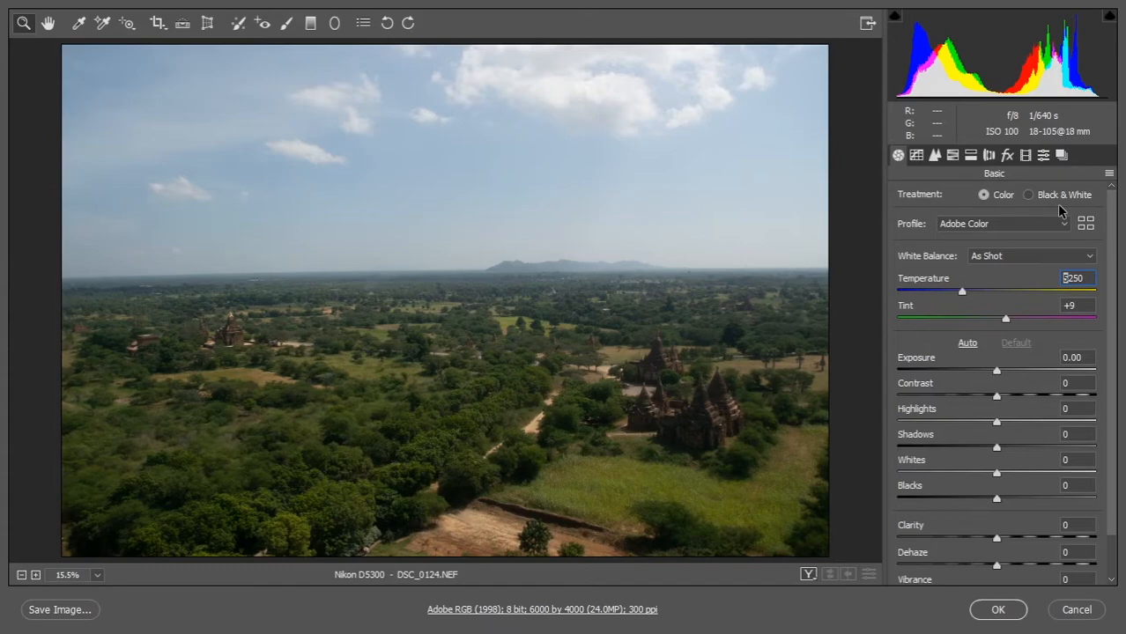
Try warmer white balance temperatures such as 5450 and 14750, and reset the temperature to its original value
left_click_drag(961, 294, 971, 293)
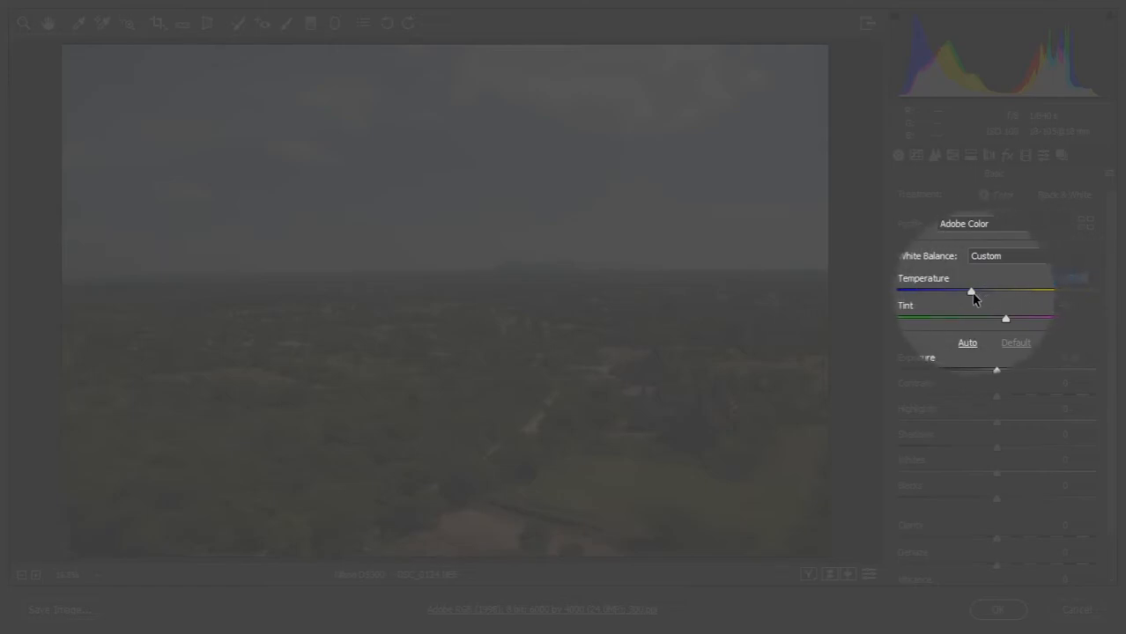
mouse_move(972, 293)
left_mouse_down()
mouse_move(1012, 297)
mouse_move(939, 297)
mouse_move(964, 302)
left_mouse_up()
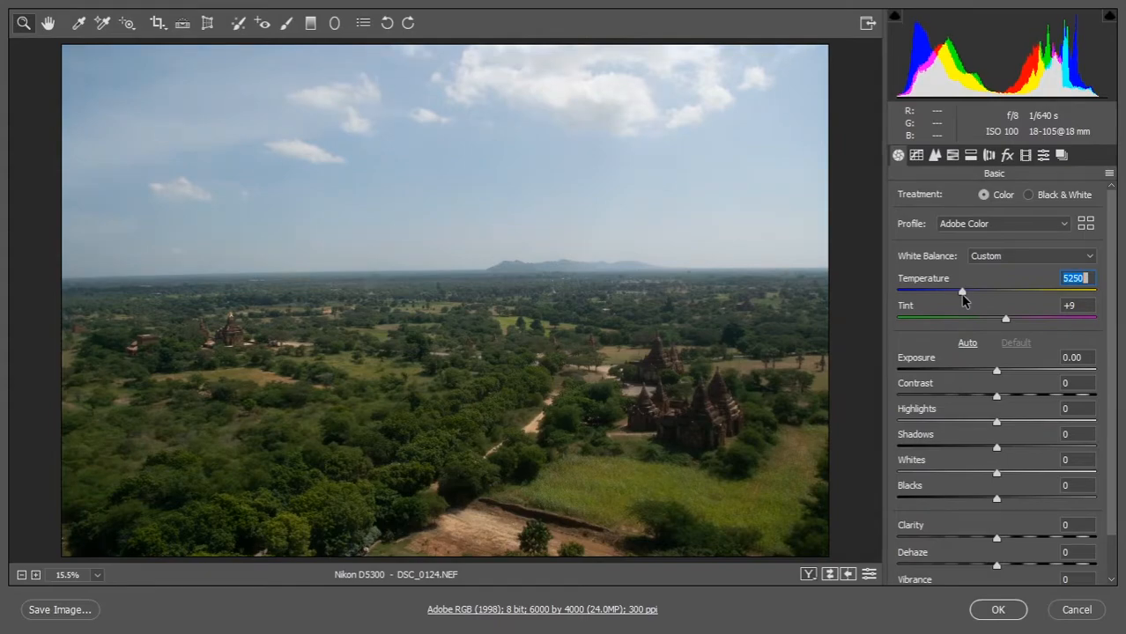
left_click_drag(965, 299, 969, 298)
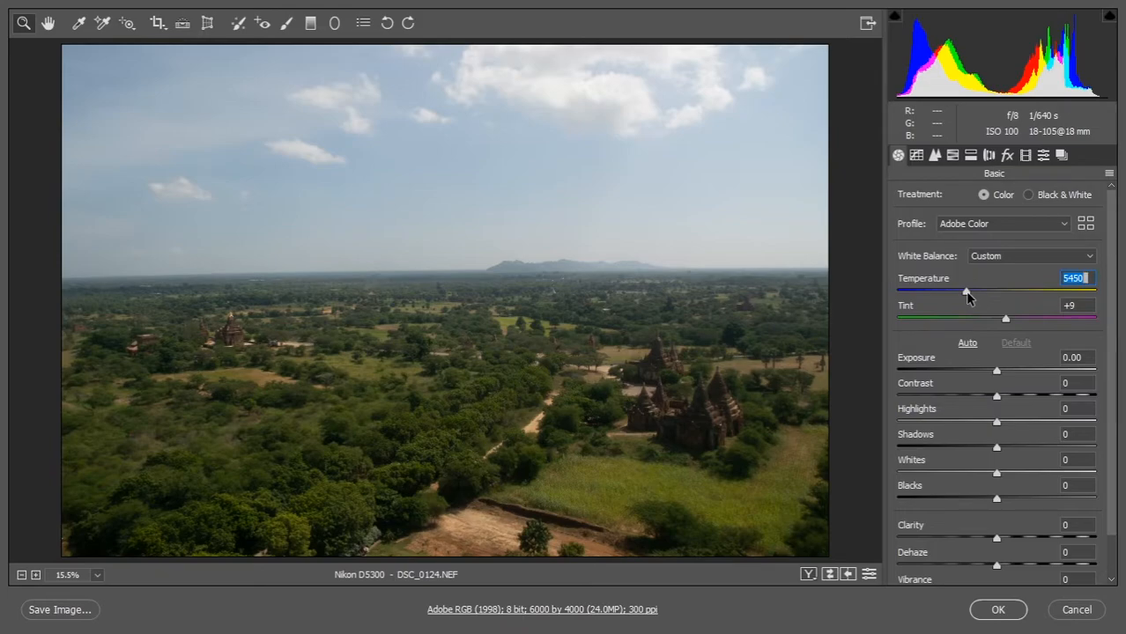
left_click_drag(966, 295, 1020, 292)
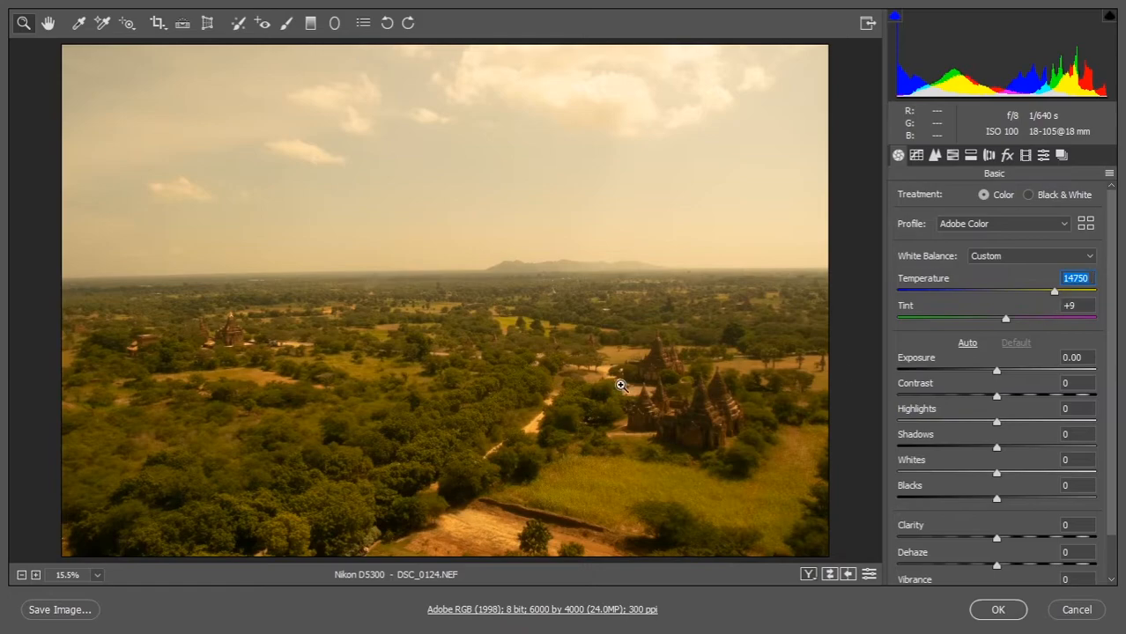
double_click(1054, 293)
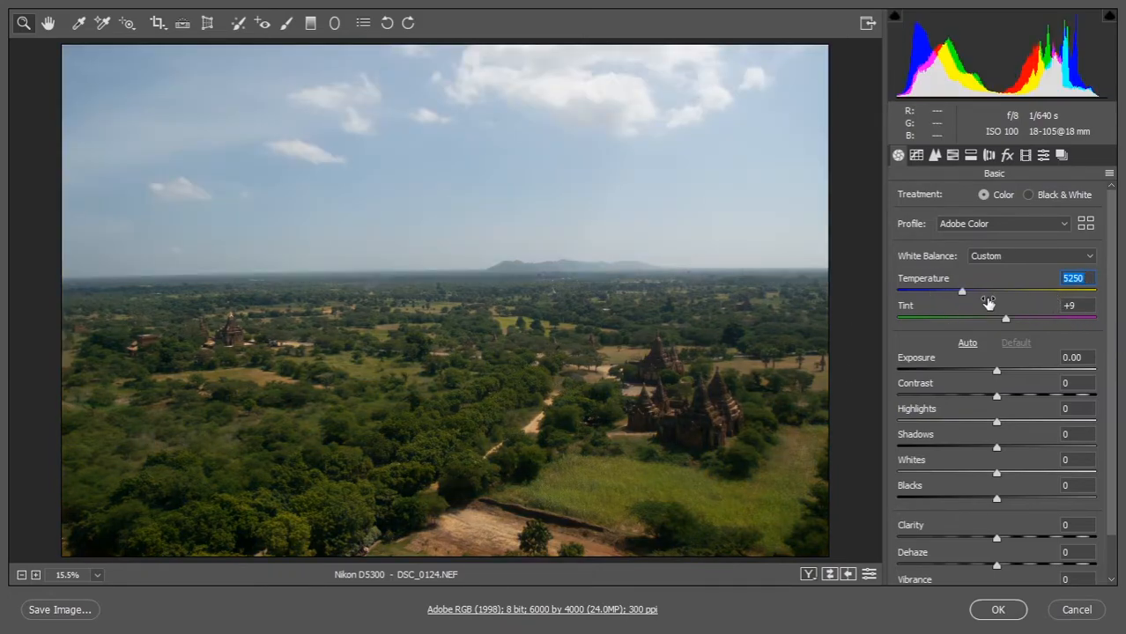
Warm the white balance temperature to 6050 and lower the Highlights to -64
left_click_drag(963, 297, 984, 298)
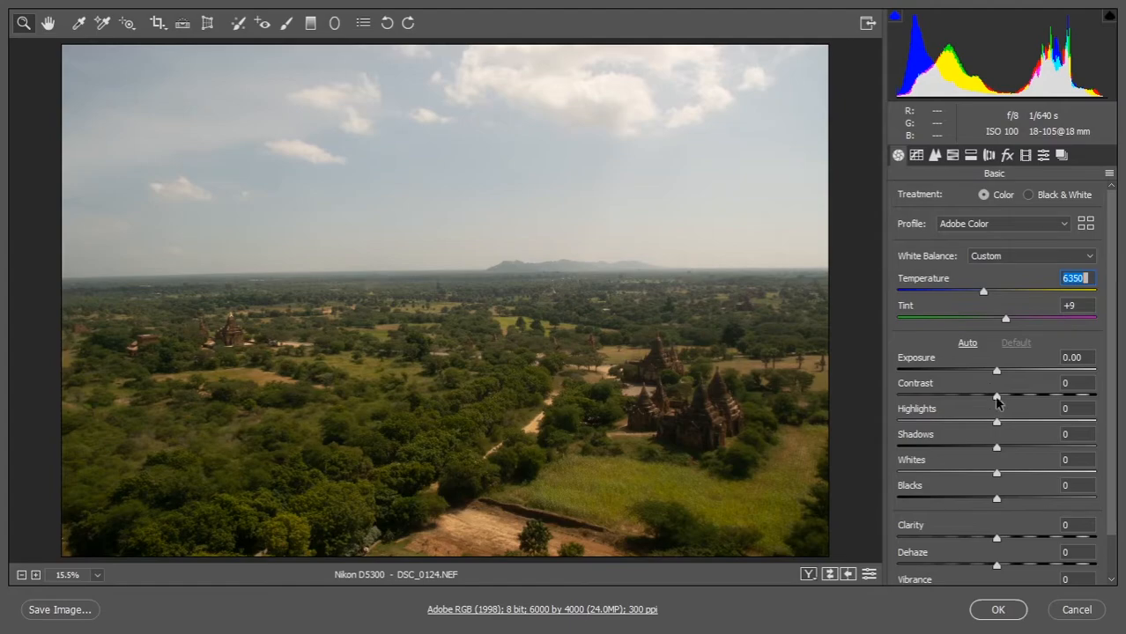
left_click_drag(984, 291, 978, 290)
left_click_drag(996, 422, 933, 427)
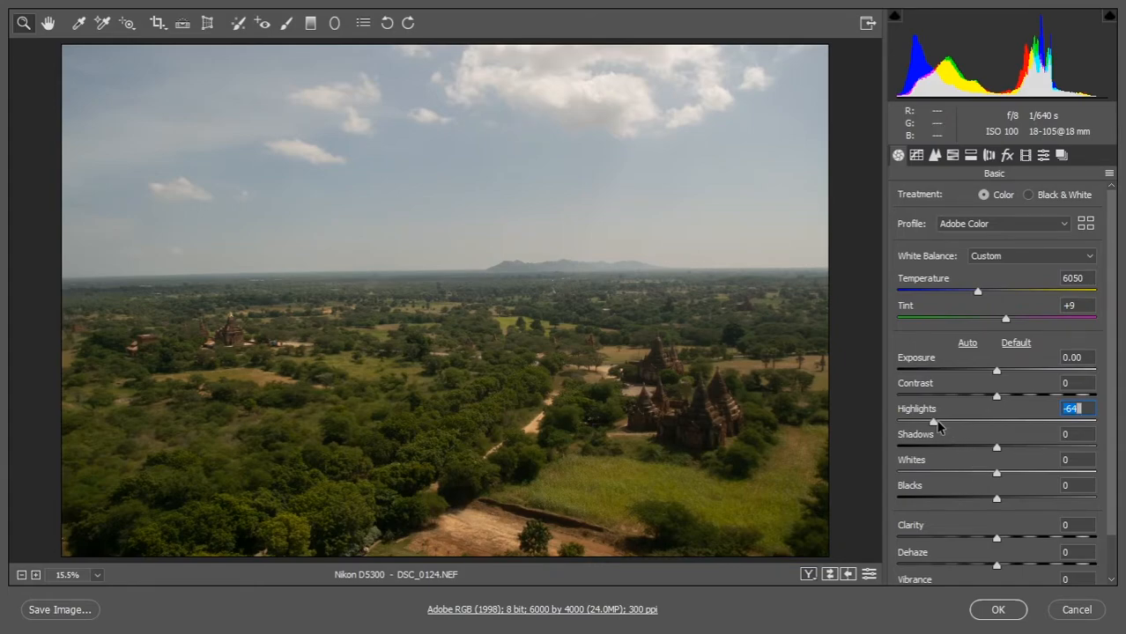
Lower the Highlights to -95, and raise the Exposure to +0.15 and the Contrast to +8
left_click_drag(936, 424, 903, 424)
left_click(997, 372)
left_click_drag(997, 374, 1009, 404)
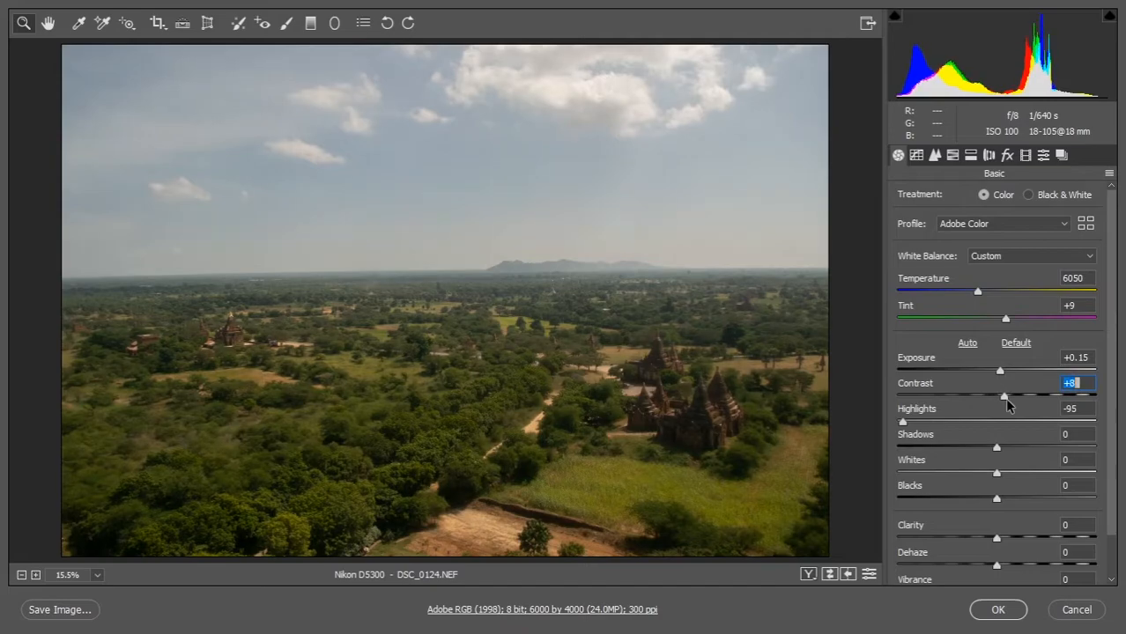
Set the Shadows to -13, the Whites to +48 and the Blacks to -19
left_click_drag(997, 448, 984, 450)
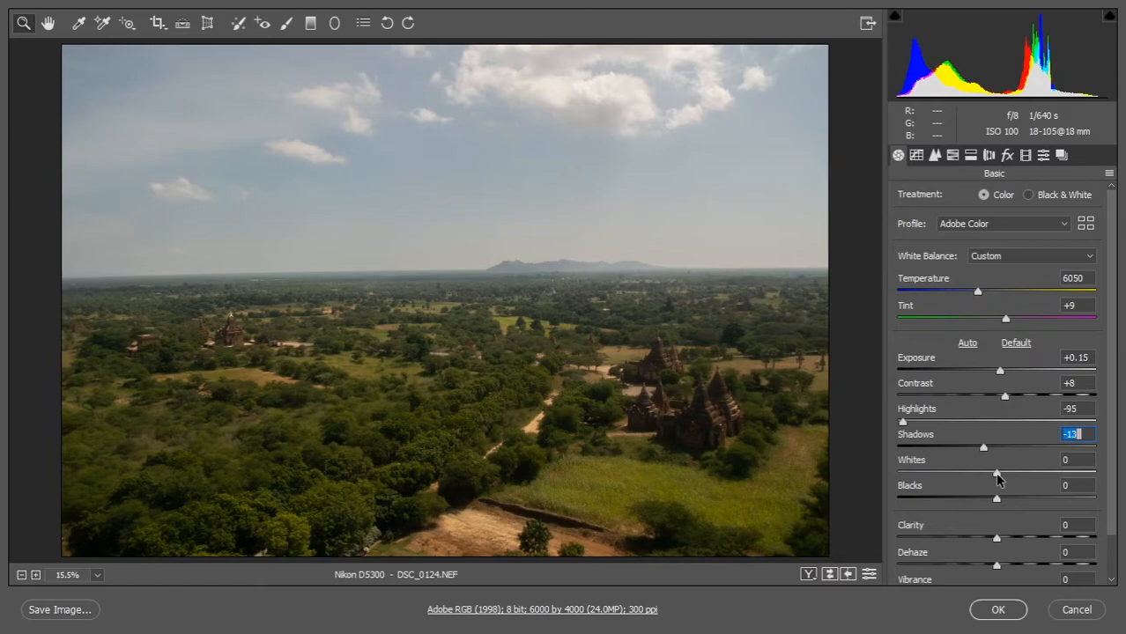
key("Tab")
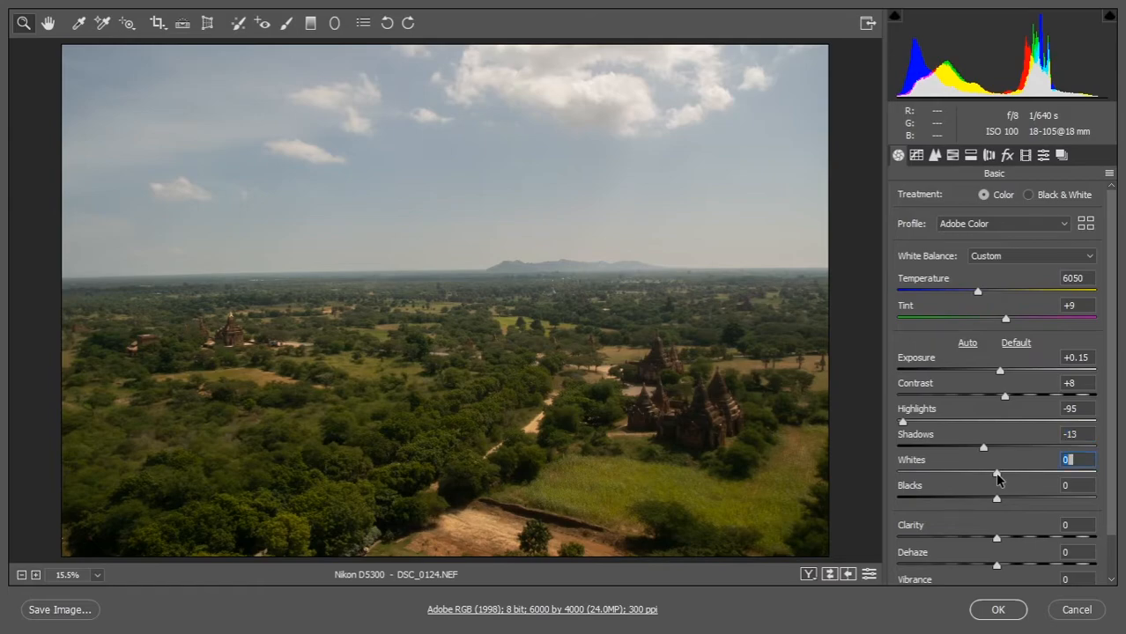
type("48")
key("Return")
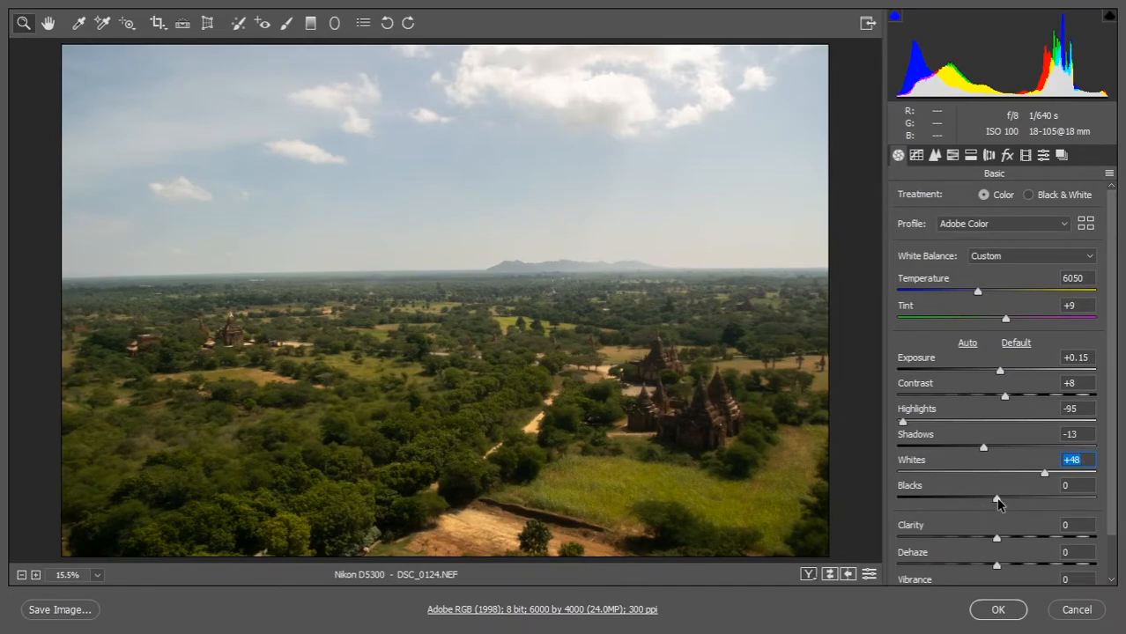
key("Tab")
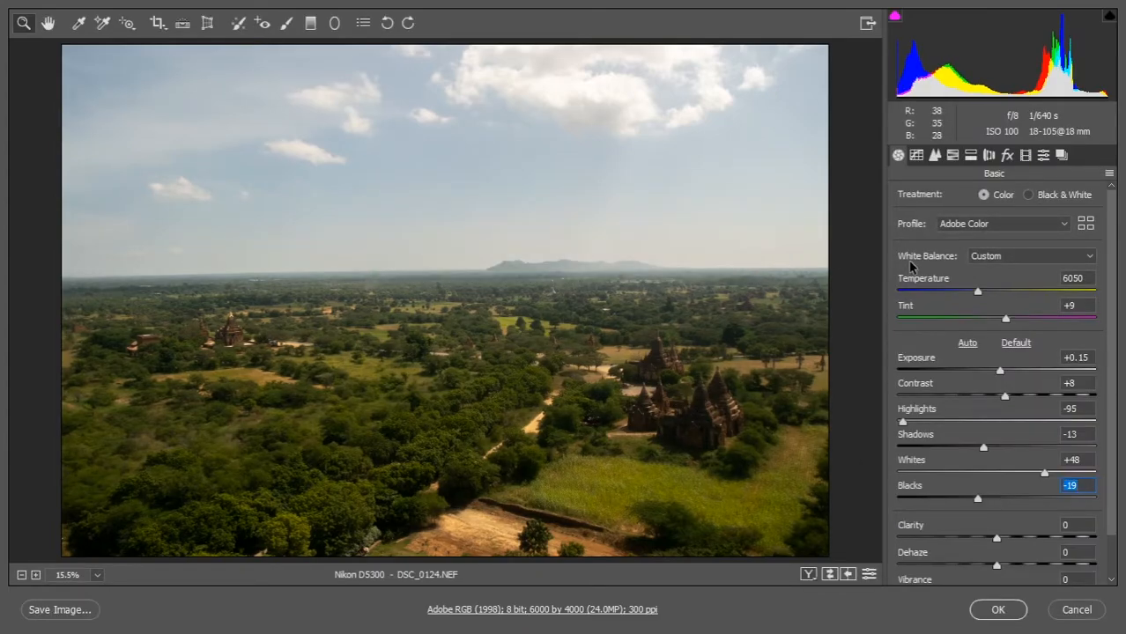
Try Vibrance values of -61, +92, +23 and +70, and Saturation values of +51 and +12
scroll(1113, 326, "down", 2)
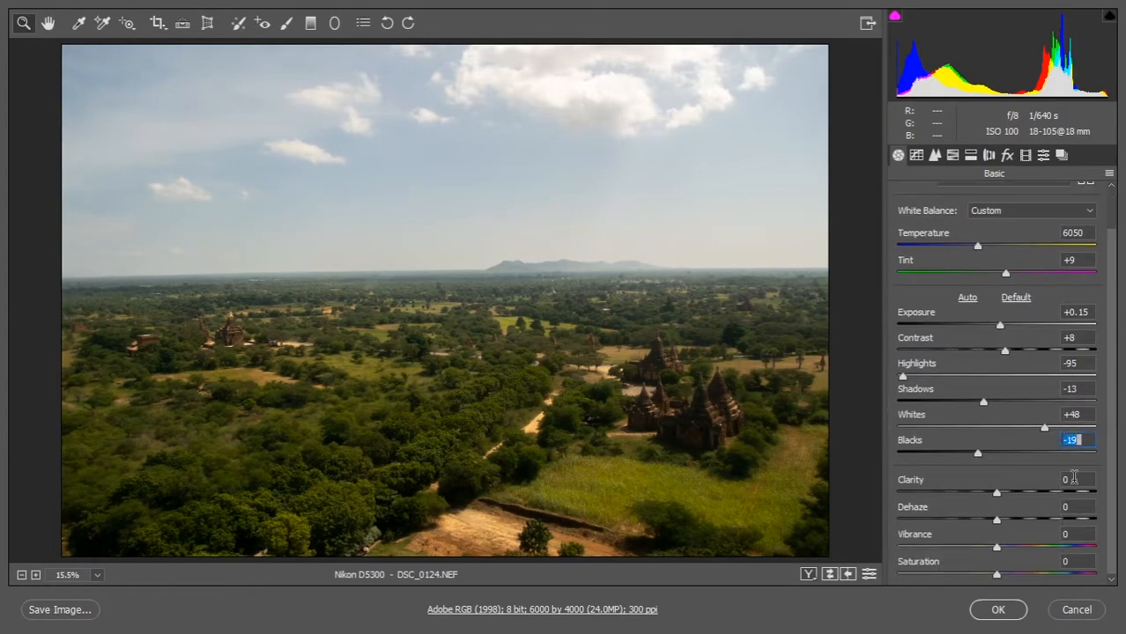
left_click_drag(997, 548, 939, 537)
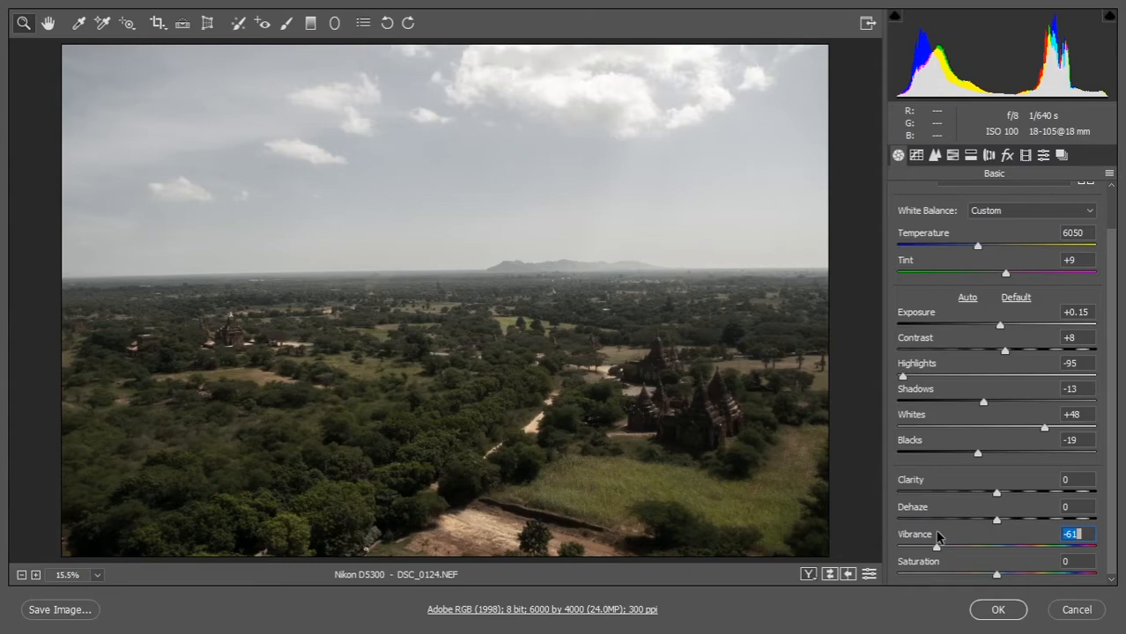
left_click_drag(937, 545, 1089, 545)
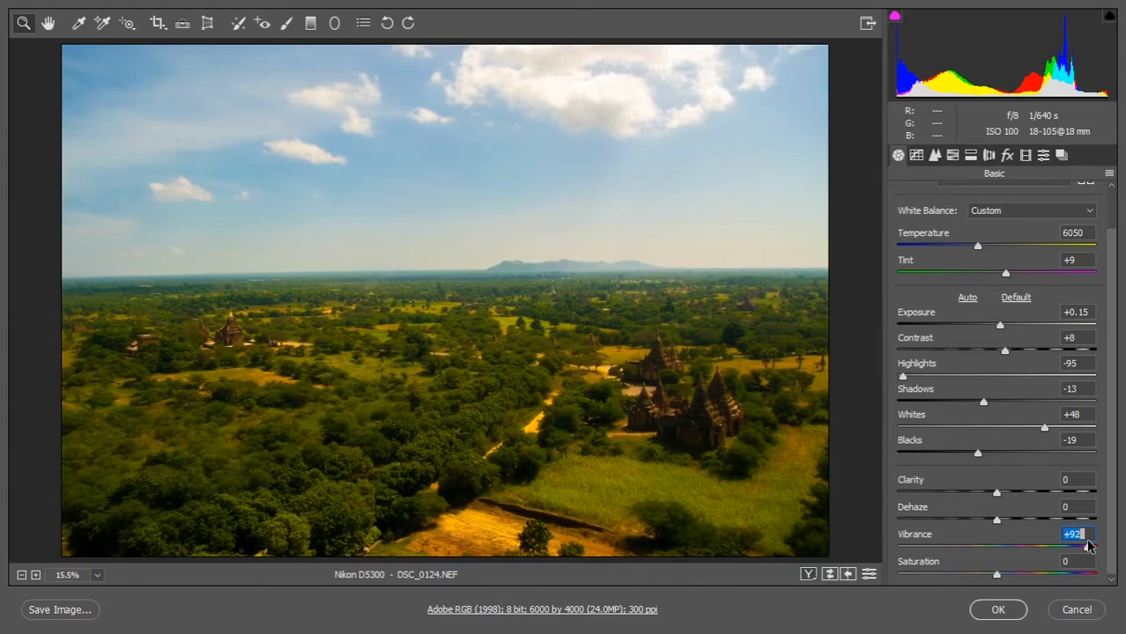
left_click_drag(1089, 545, 1020, 544)
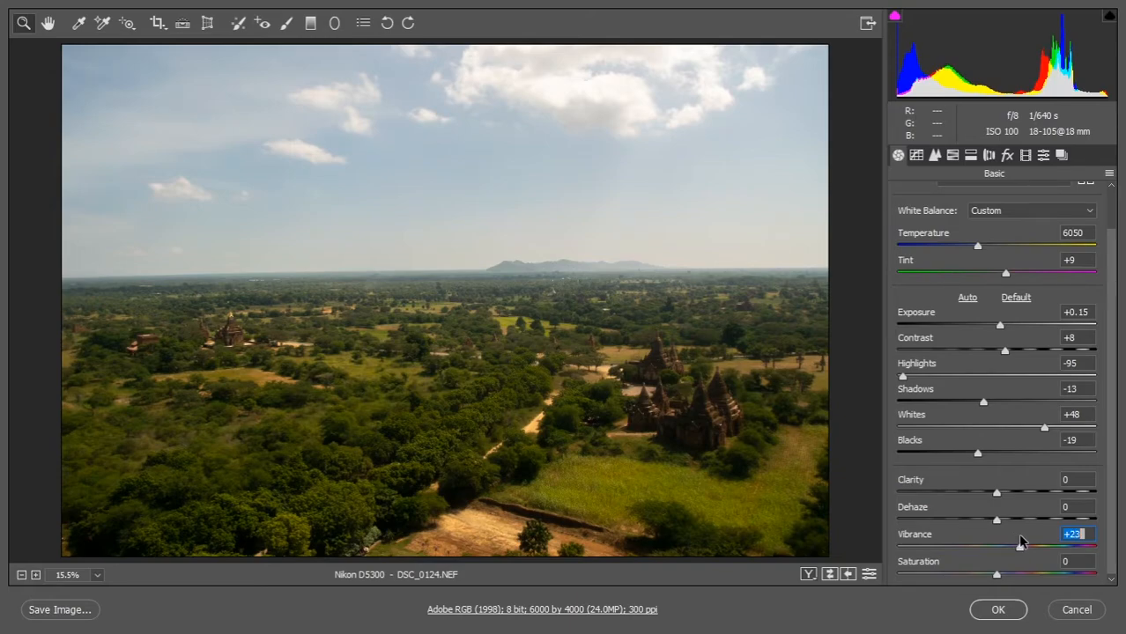
left_click_drag(1021, 544, 1065, 545)
left_click_drag(996, 575, 1051, 577)
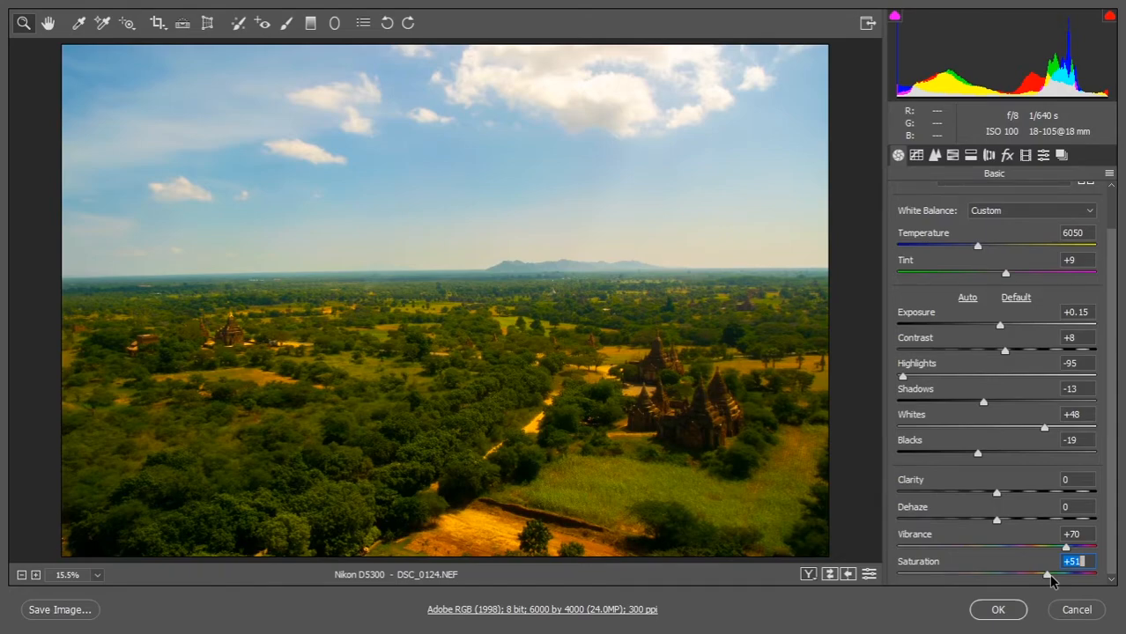
left_click_drag(1048, 575, 1006, 574)
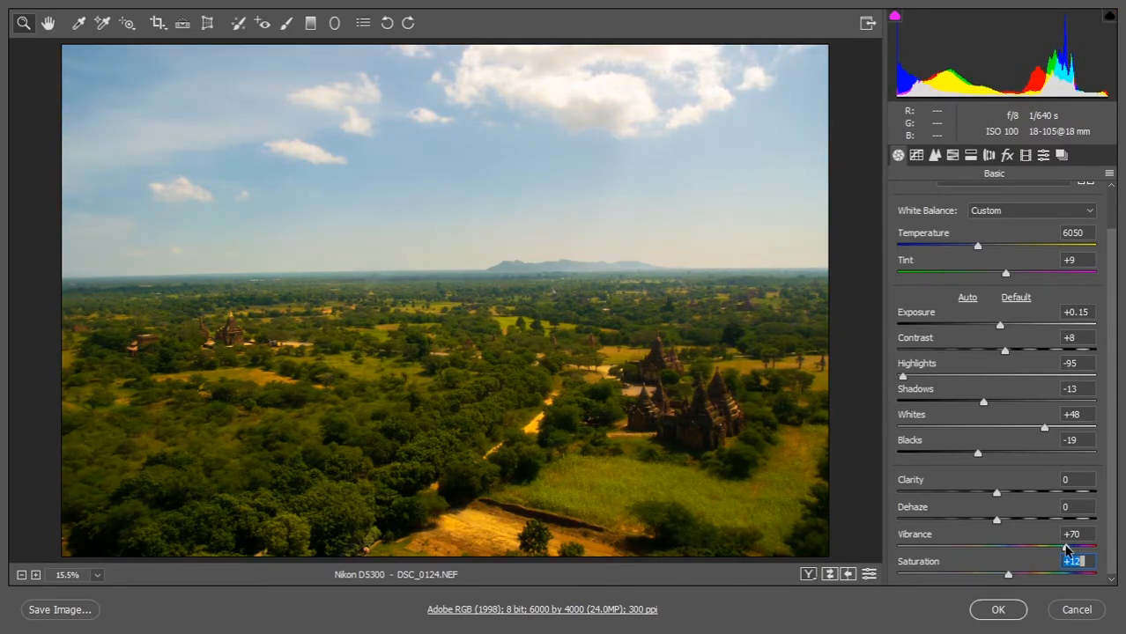
Set the Vibrance to +24 and the Saturation to +3
left_click_drag(1065, 548, 1005, 572)
left_click(1009, 573)
double_click(1006, 573)
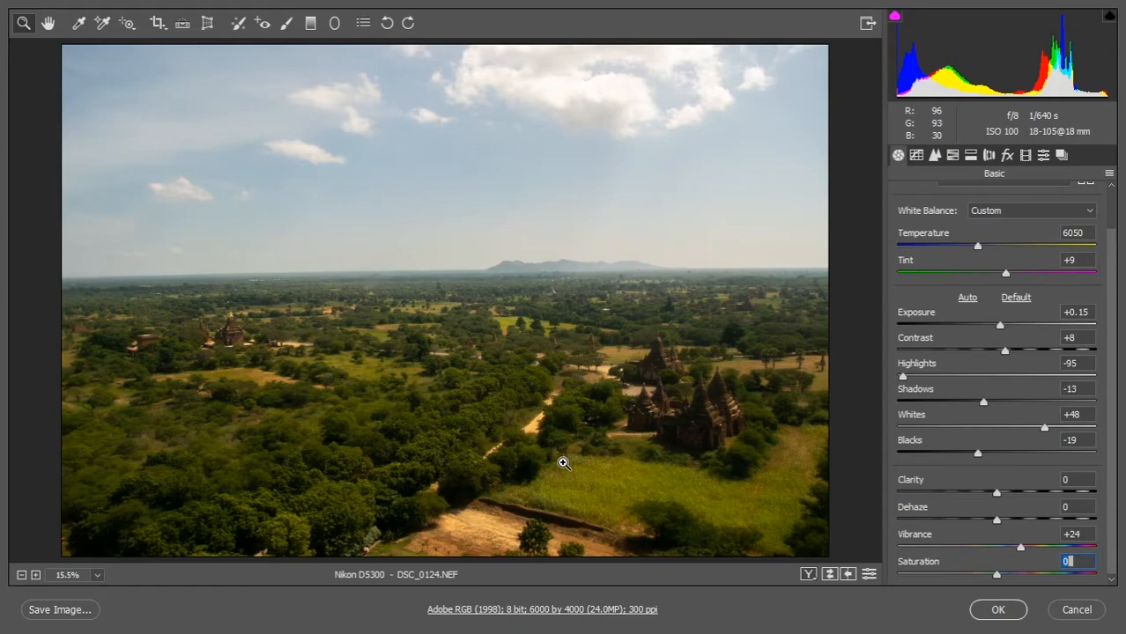
type("3")
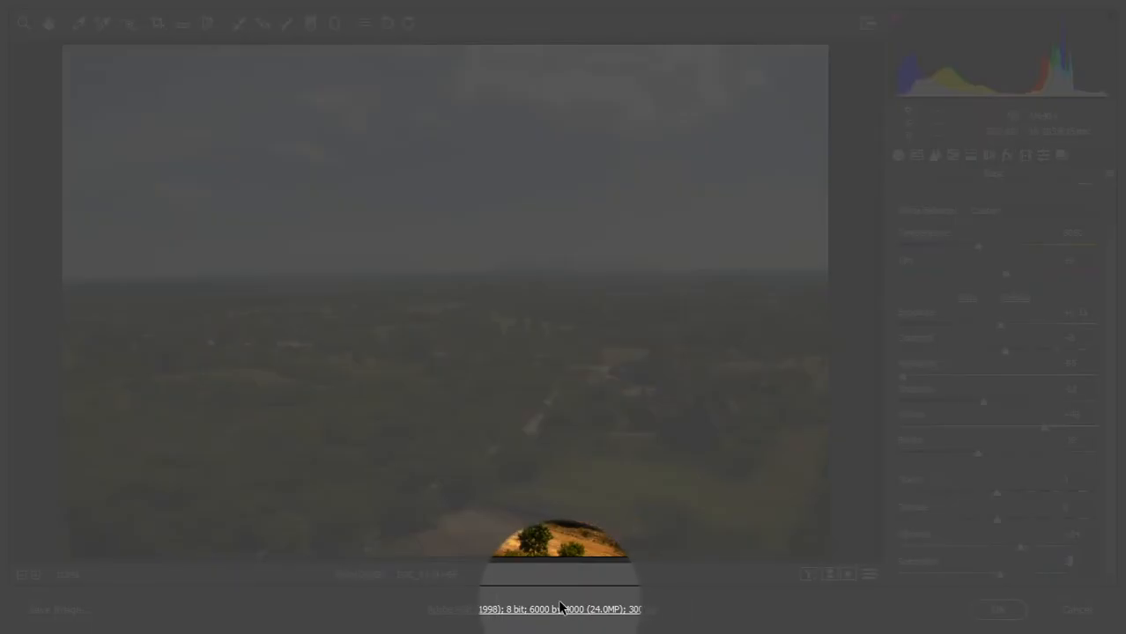
Change the color space in the Workflow Options to ProPhoto RGB after looking through the available spaces
left_click(557, 611)
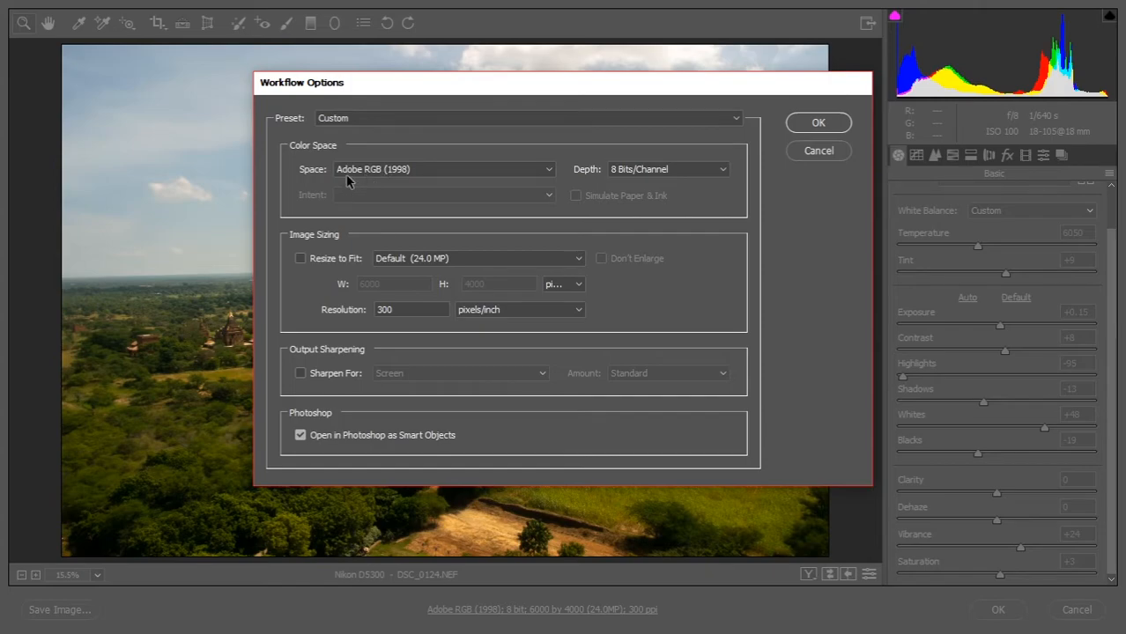
left_click(394, 170)
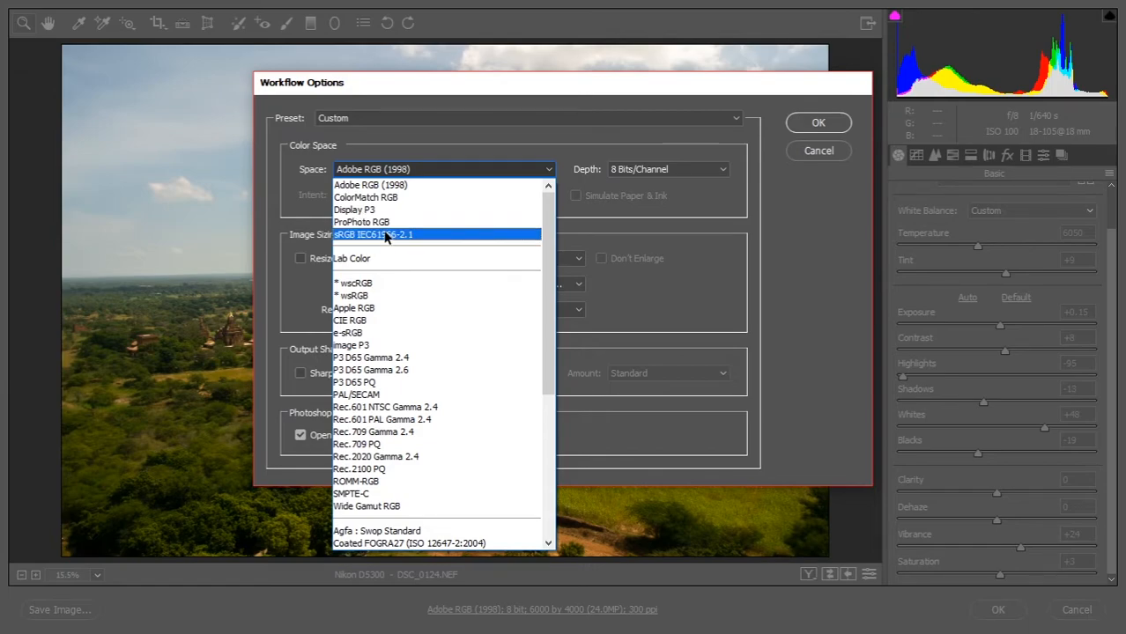
left_click(379, 180)
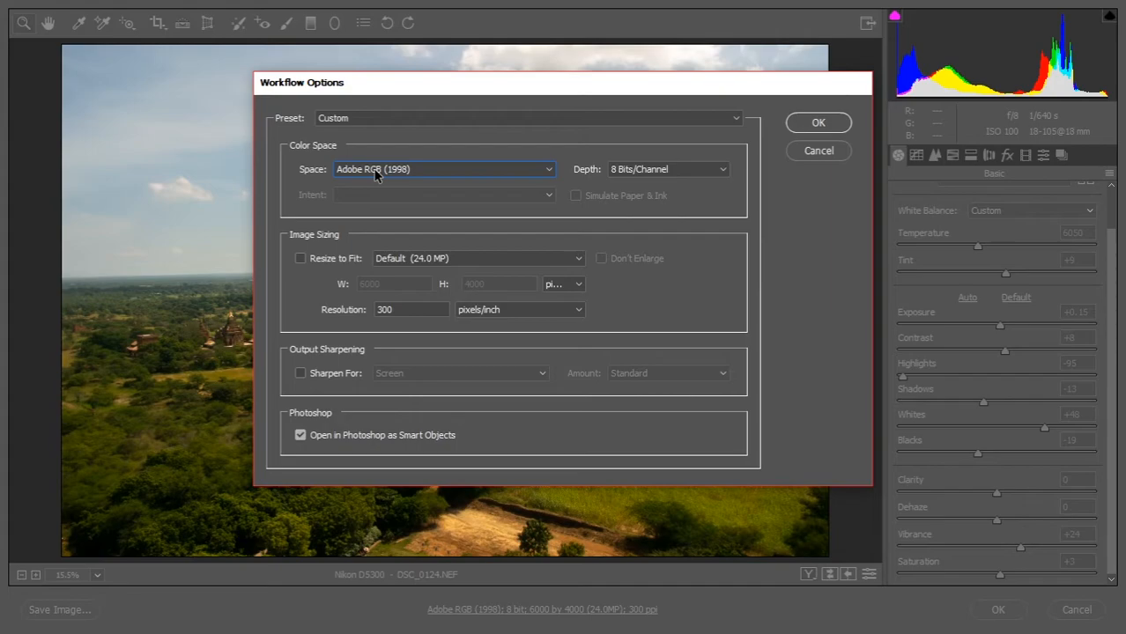
left_click(374, 172)
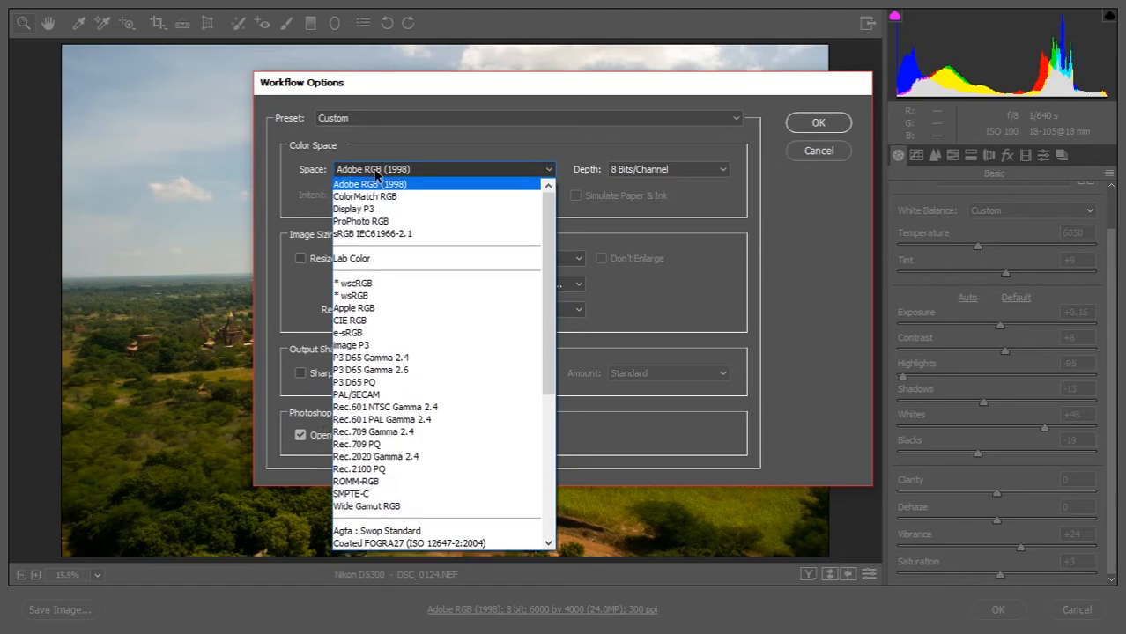
left_click(371, 224)
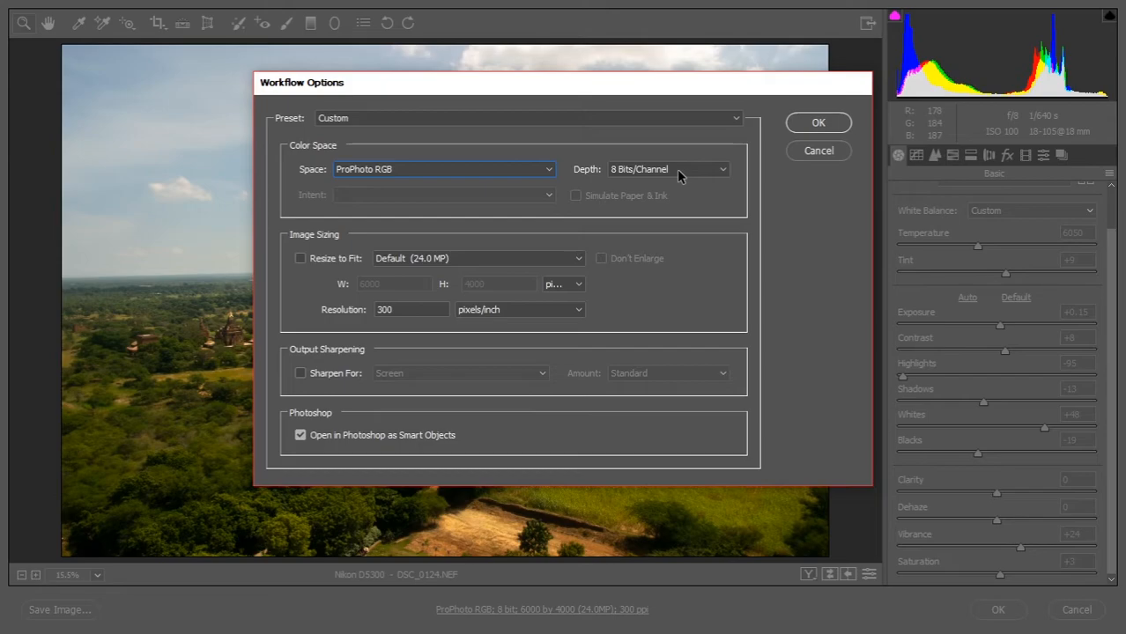
left_click(489, 174)
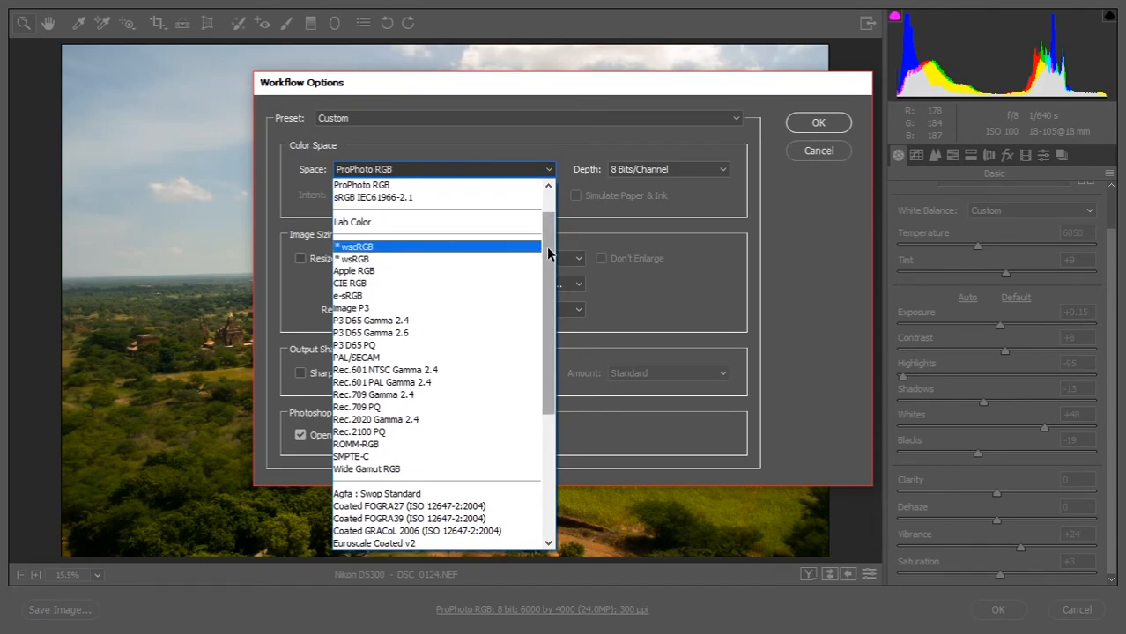
scroll(440, 247, "up", 1)
left_click(819, 243)
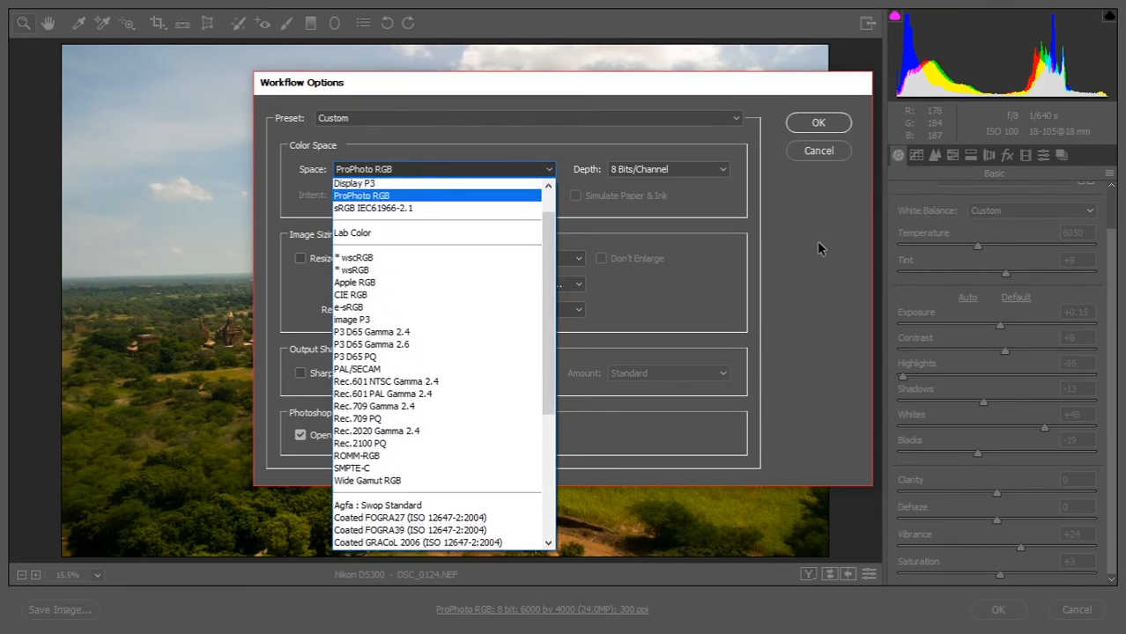
Toggle Open in Photoshop as Smart Objects off and back on, and apply the Workflow Options
left_click(301, 436)
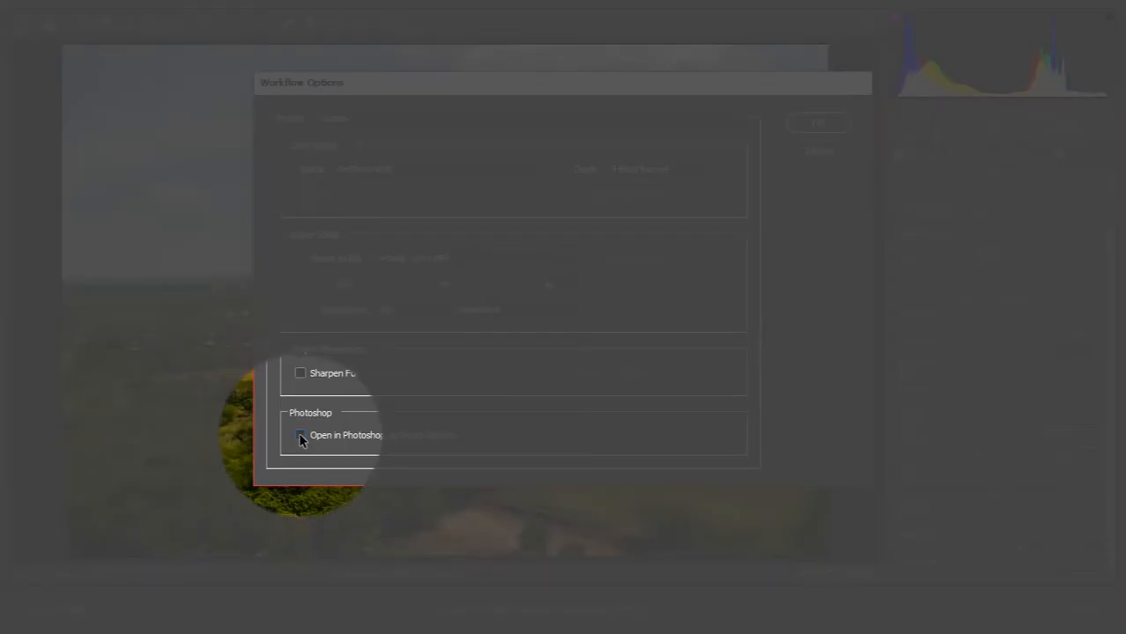
left_click(300, 435)
left_click(301, 436)
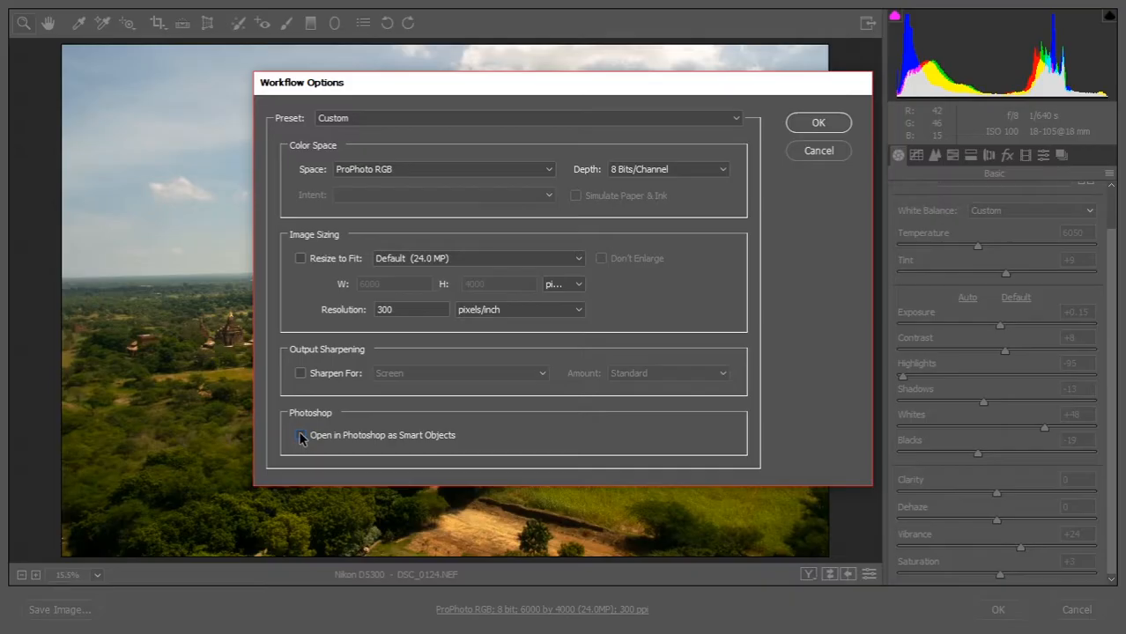
left_click(301, 435)
left_click(818, 123)
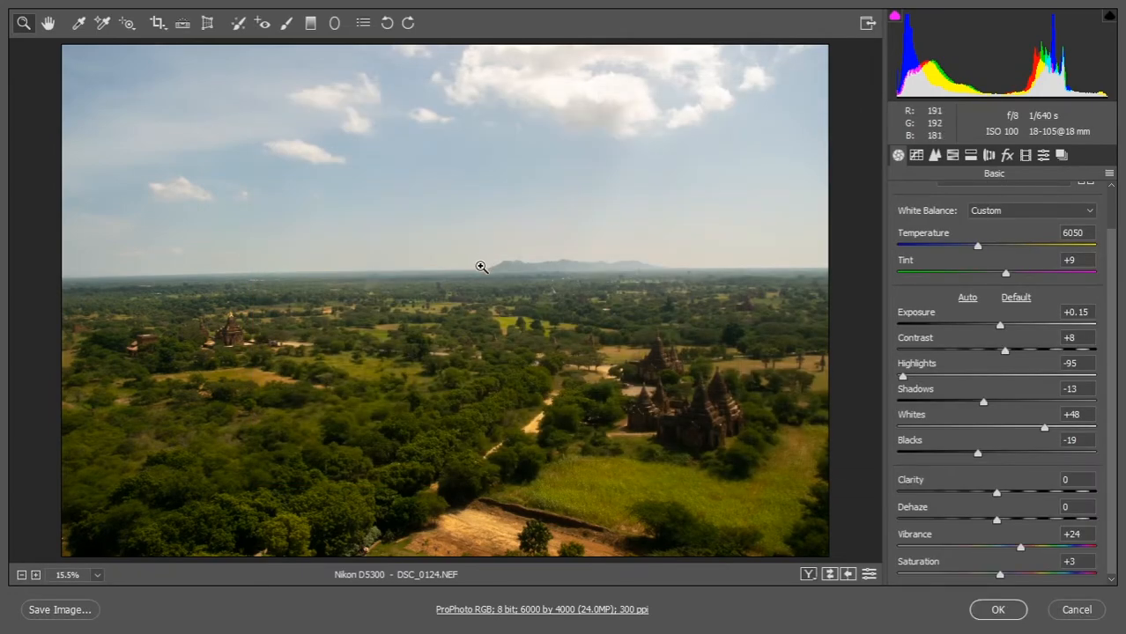
Raise the Contrast to +39 and the white balance temperature to 11500, and accept the raw settings to place the photo
left_click_drag(1005, 362, 1036, 366)
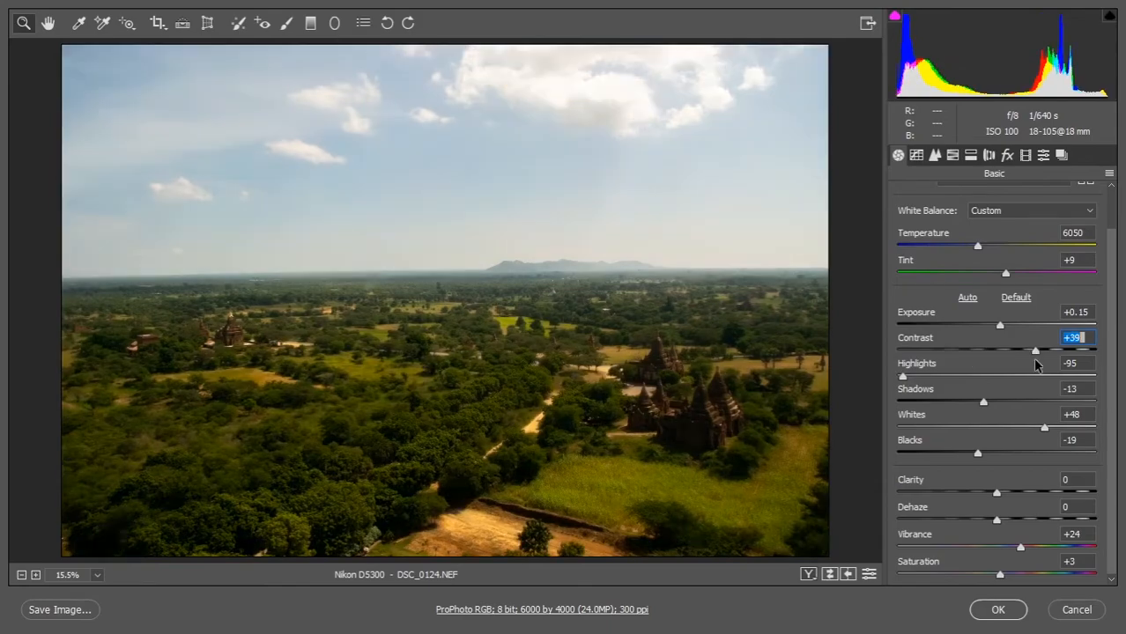
left_click_drag(977, 247, 1041, 265)
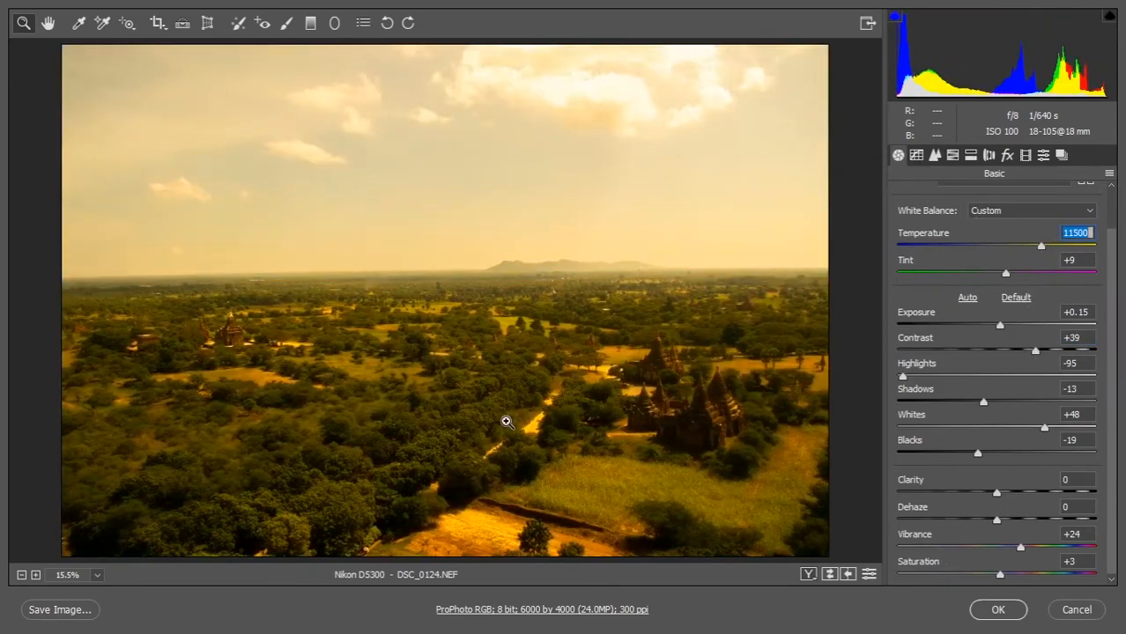
left_click(998, 609)
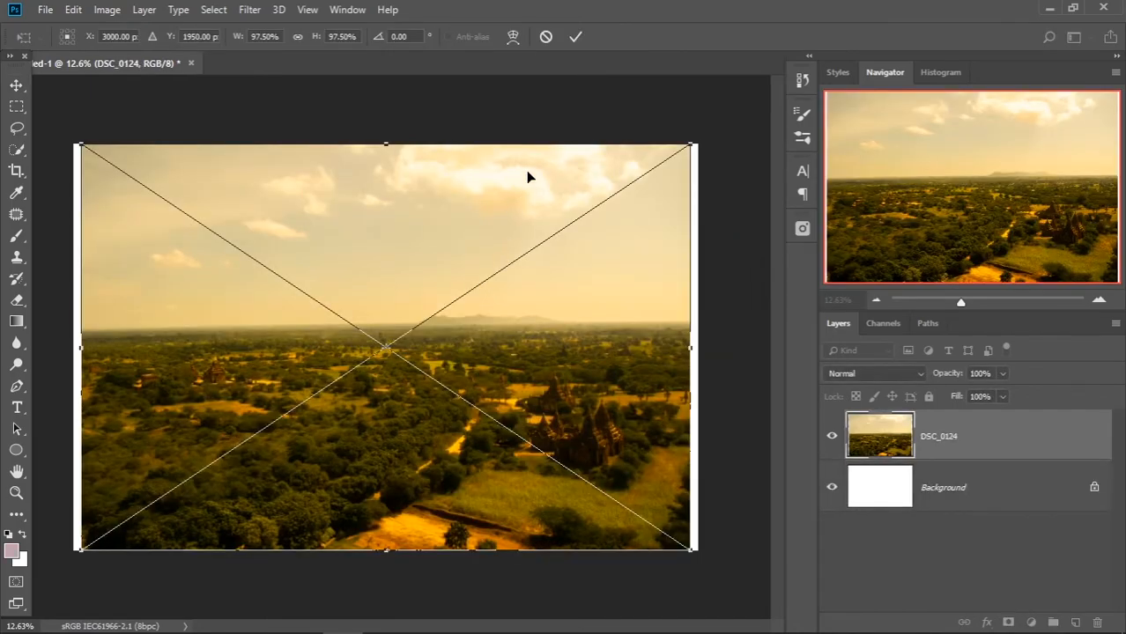
Commit the placed photo at its current size and delete the white Background layer
left_click(576, 39)
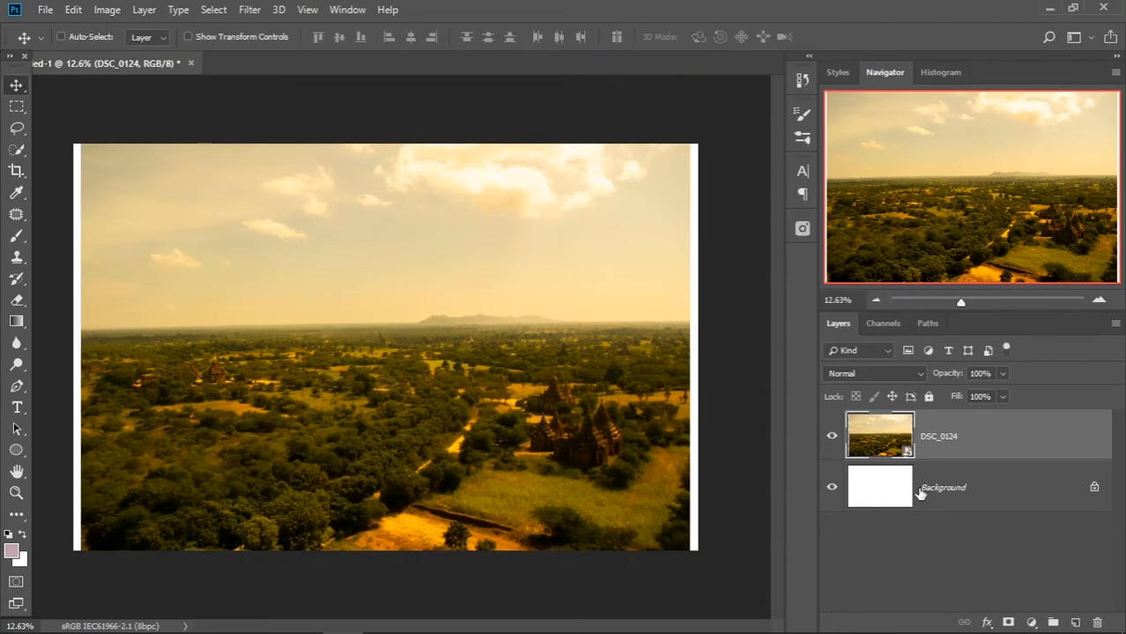
left_click(961, 494)
left_click(1094, 487)
left_click_drag(1066, 504, 1097, 623)
Crop the canvas at both sides to the edges of the placed photo
key("c")
left_click_drag(699, 349, 693, 347)
left_click_drag(81, 346, 88, 346)
left_click(825, 40)
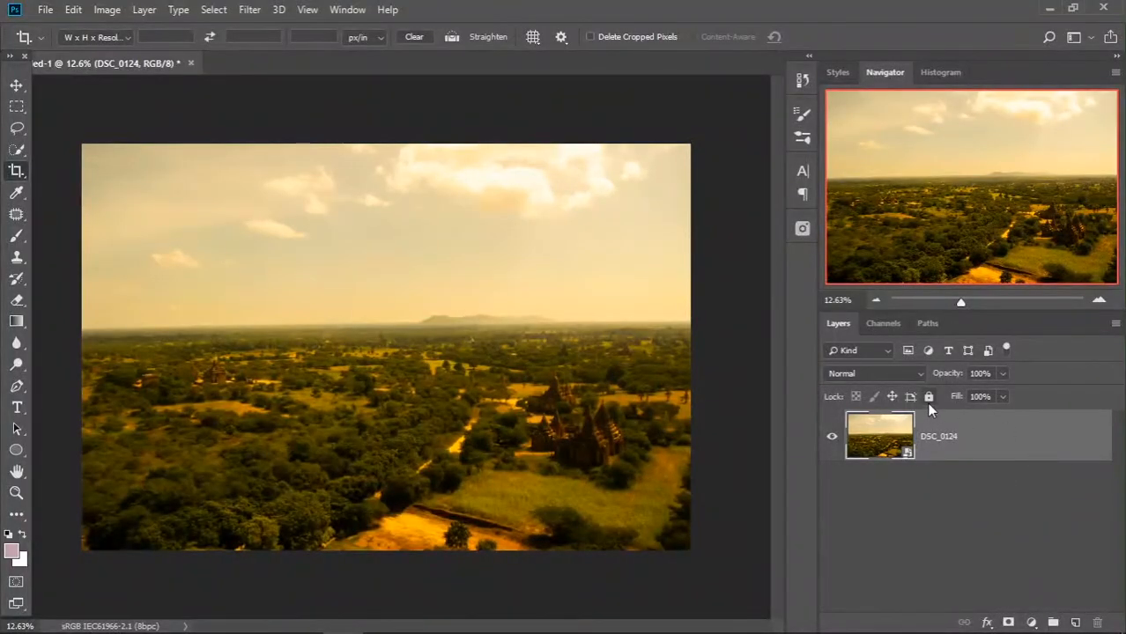
Add a Curves adjustment above the photo and bend its RGB curve into a steep S for extreme contrast
left_click(1032, 623)
left_click(956, 403)
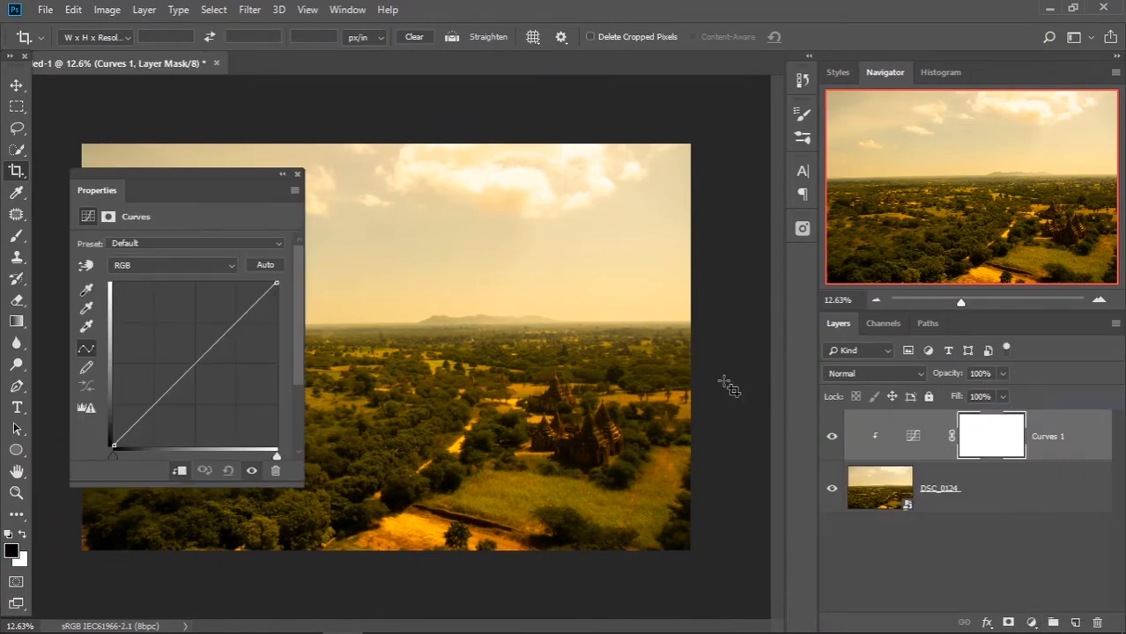
left_click_drag(219, 342, 209, 314)
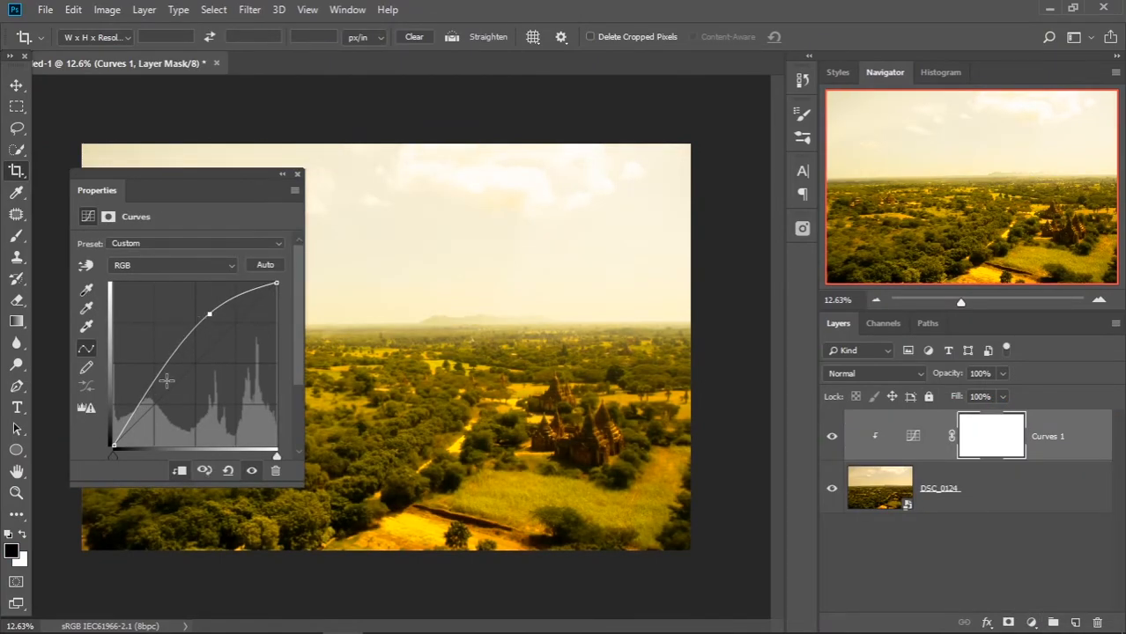
left_click_drag(165, 378, 177, 414)
left_click(298, 175)
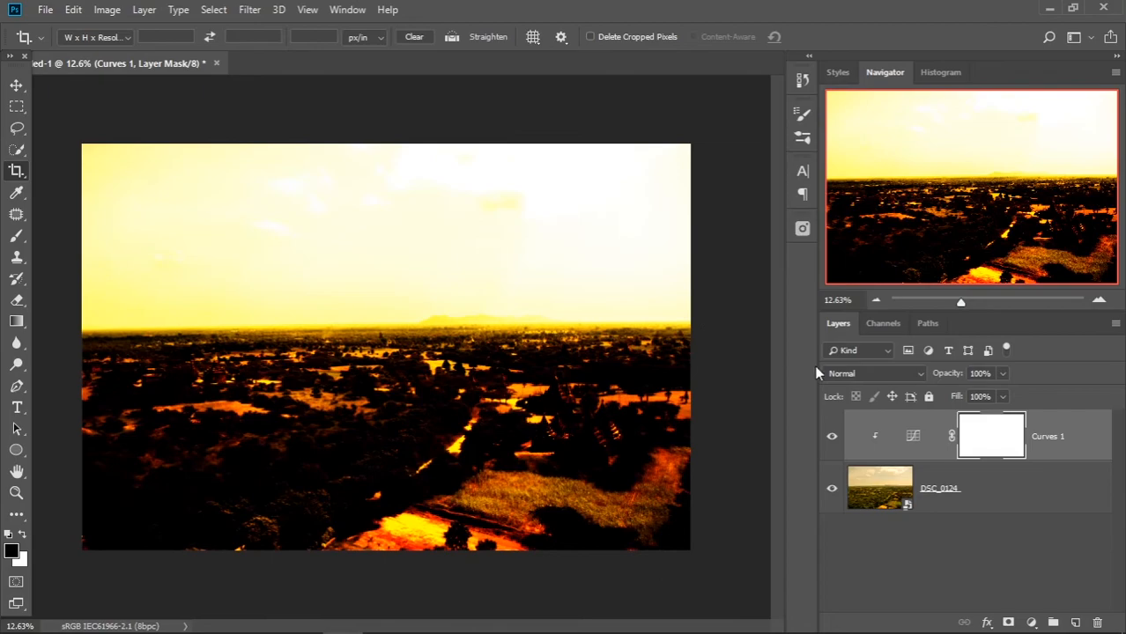
Open the DSC_0124 smart object to view its Camera Raw settings, and close them without changes
left_click(892, 496)
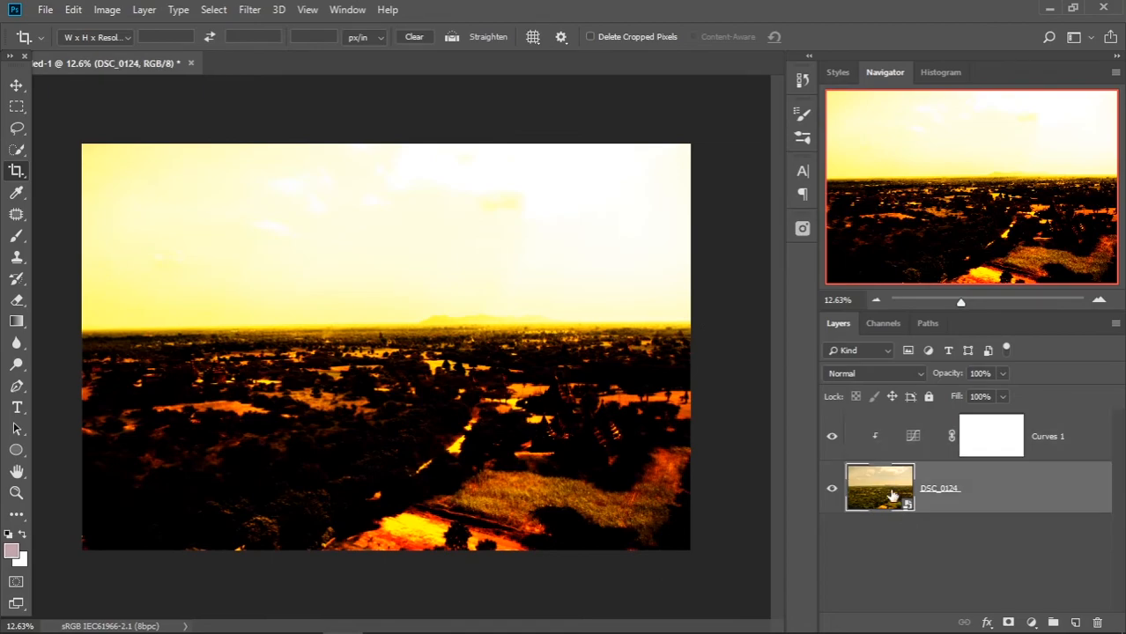
double_click(892, 496)
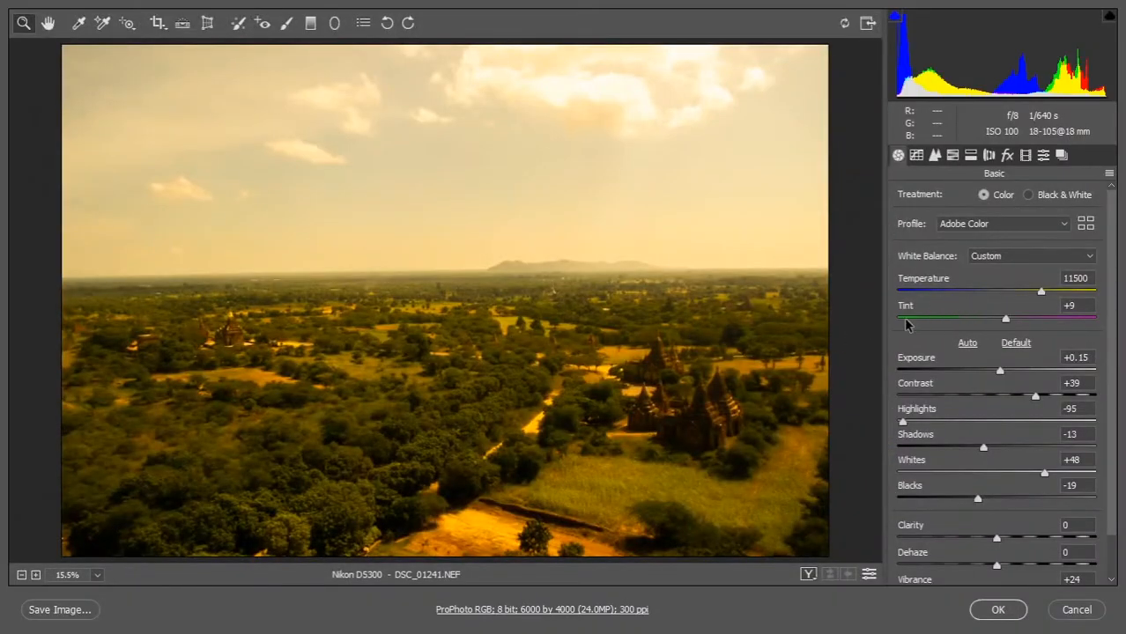
left_click(1077, 609)
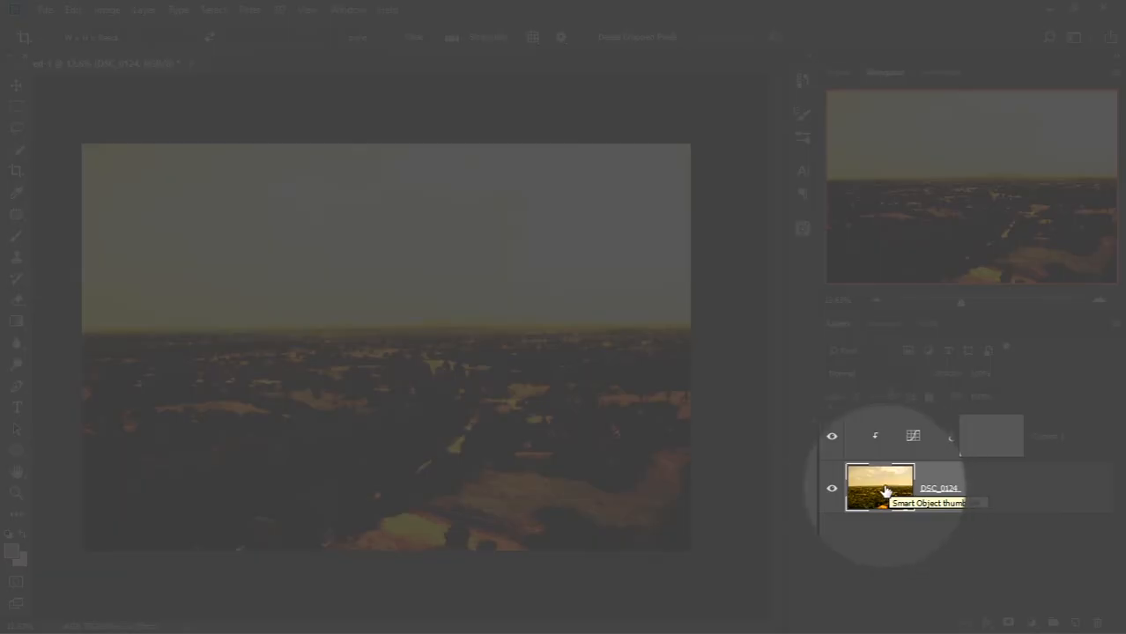
Reopen the DSC_0124 smart object's Camera Raw settings repeatedly for review, closing them each time without altering any value
double_click(881, 482)
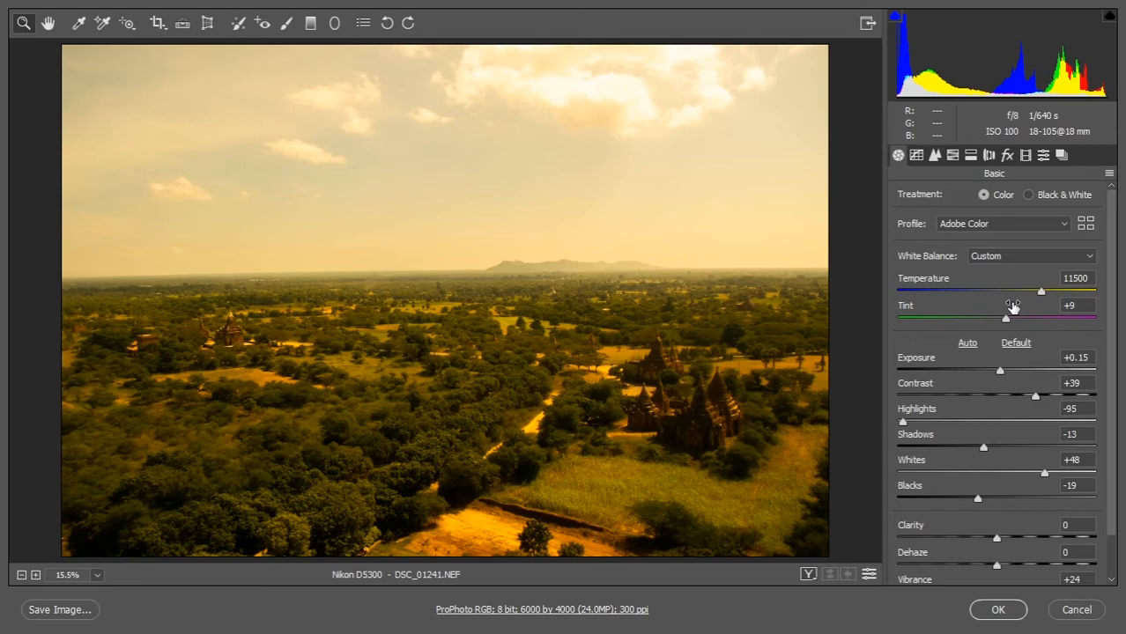
left_click(998, 610)
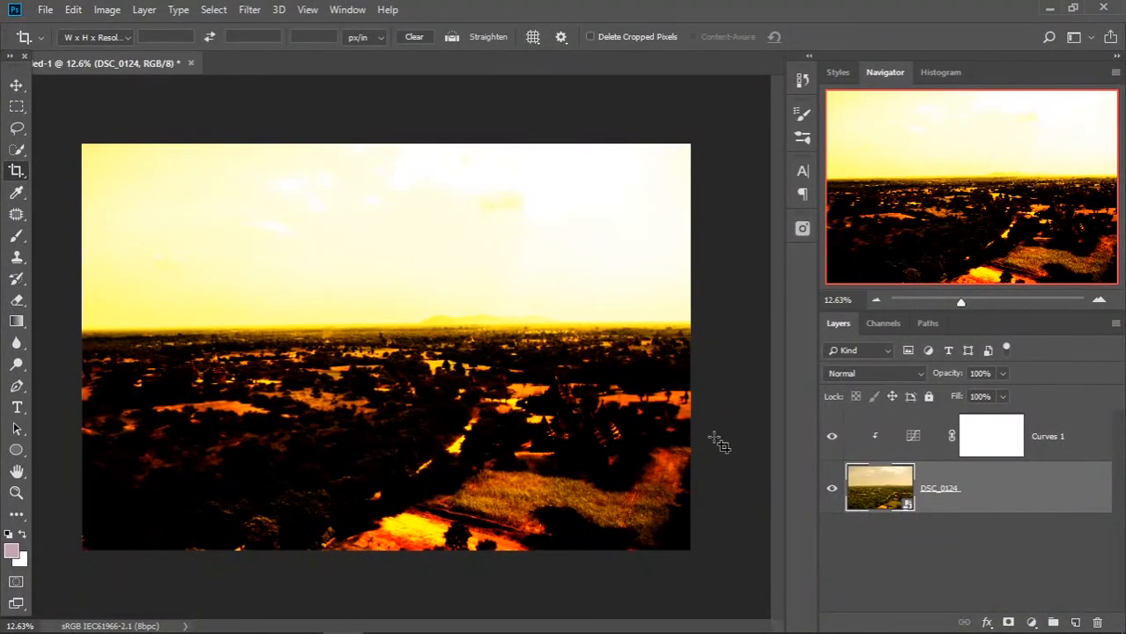
left_click(917, 438)
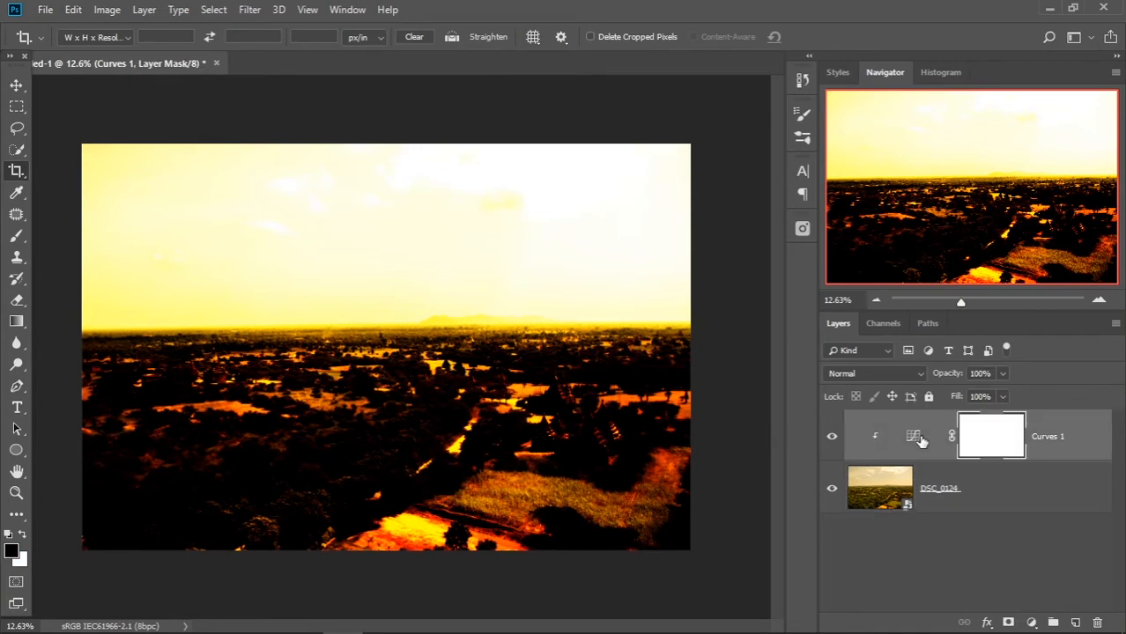
left_click(920, 486)
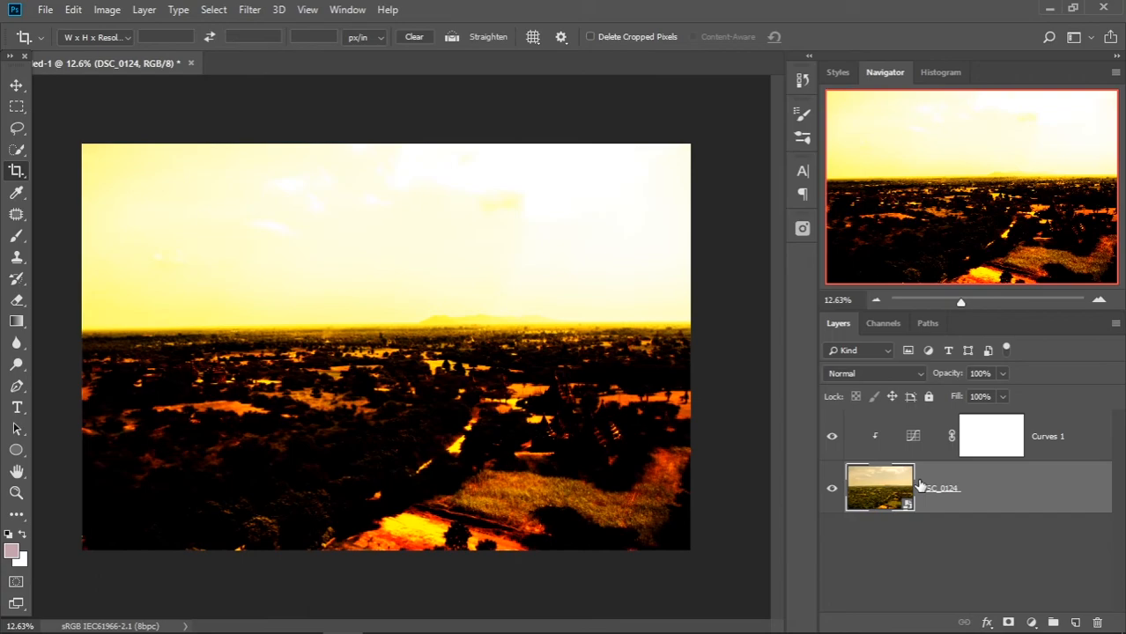
double_click(895, 485)
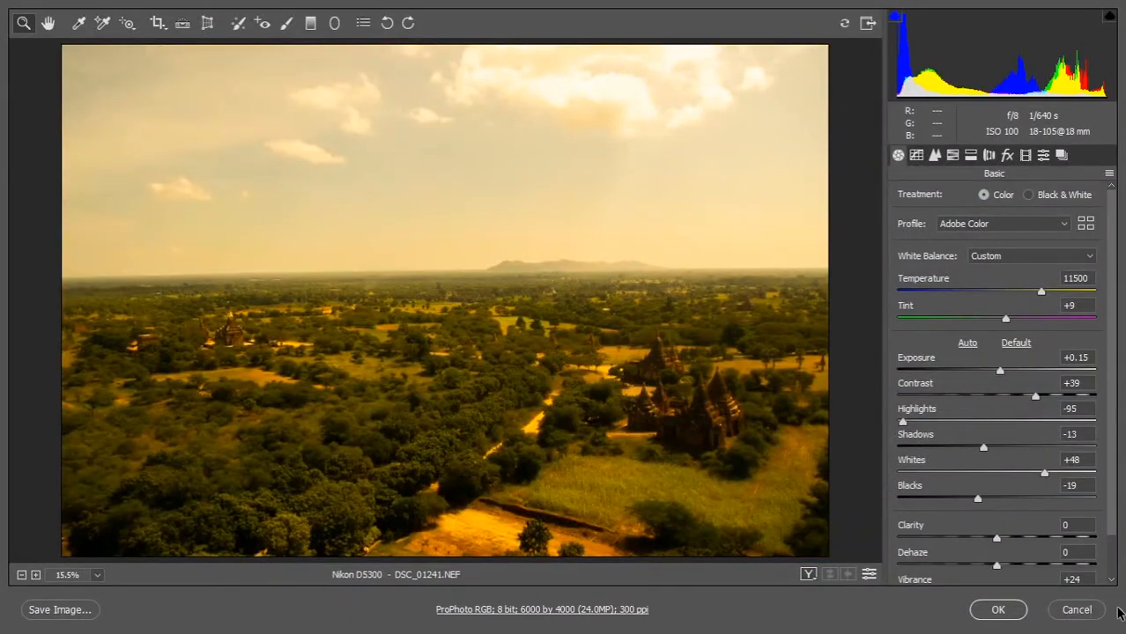
left_click(1082, 611)
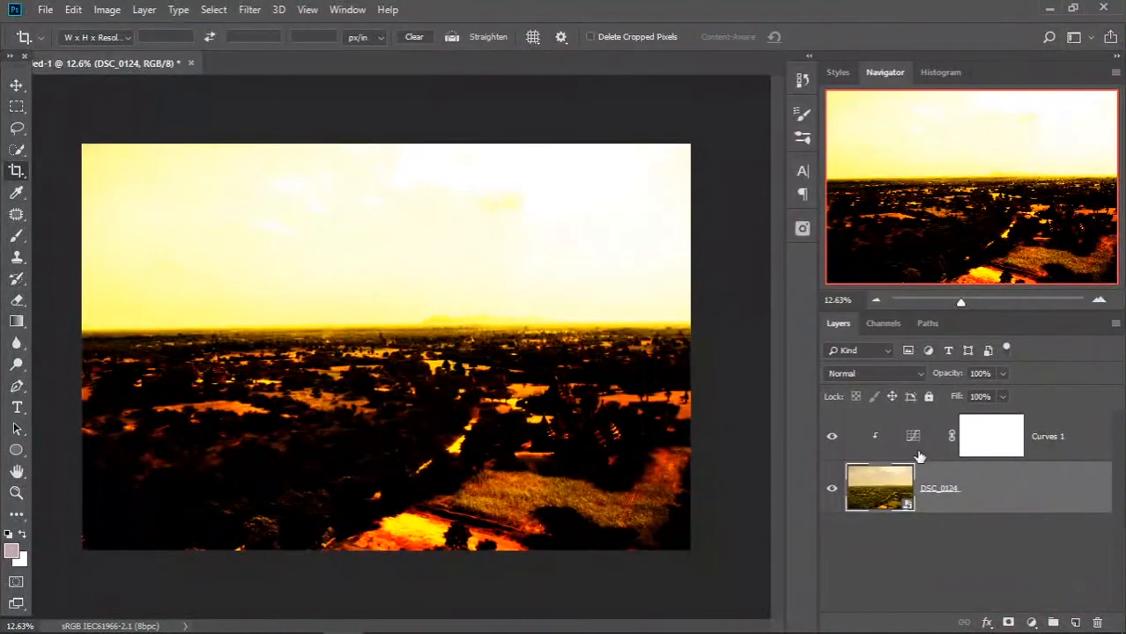
double_click(881, 487)
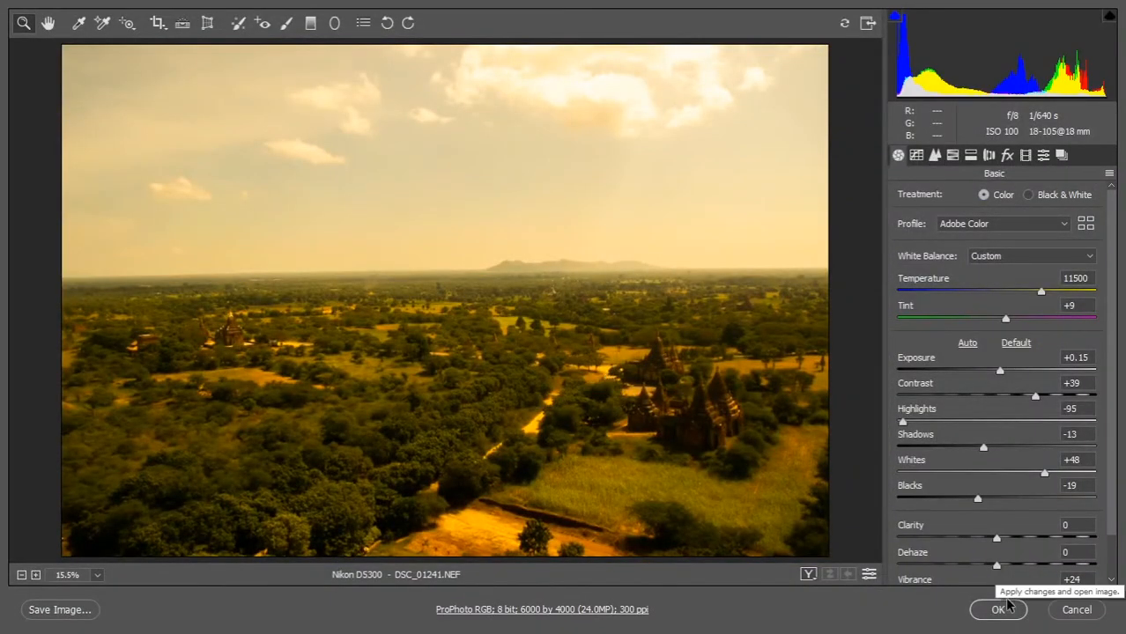
left_click(1072, 614)
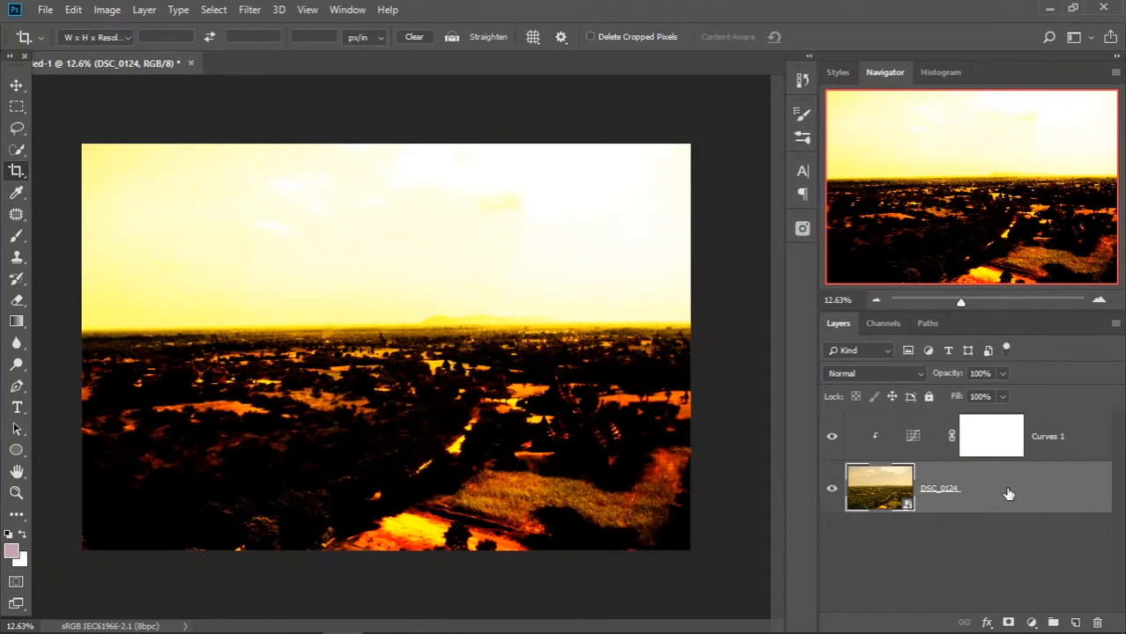
Rasterize the DSC_0124 smart object layer beneath the Curves adjustment
right_click(895, 481)
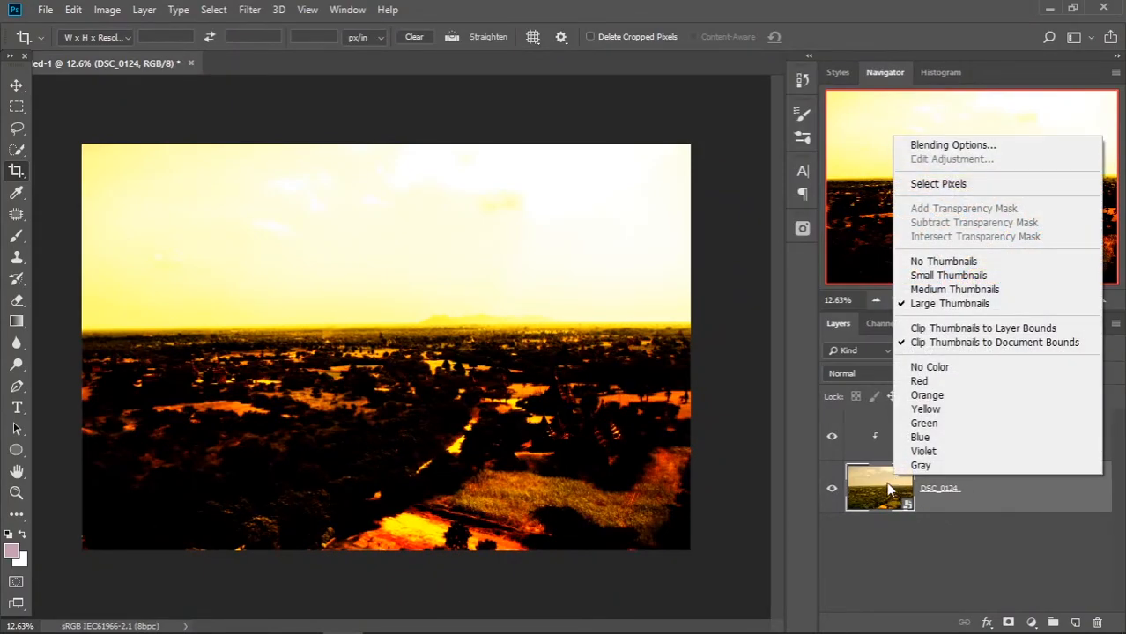
left_click(877, 489)
right_click(877, 487)
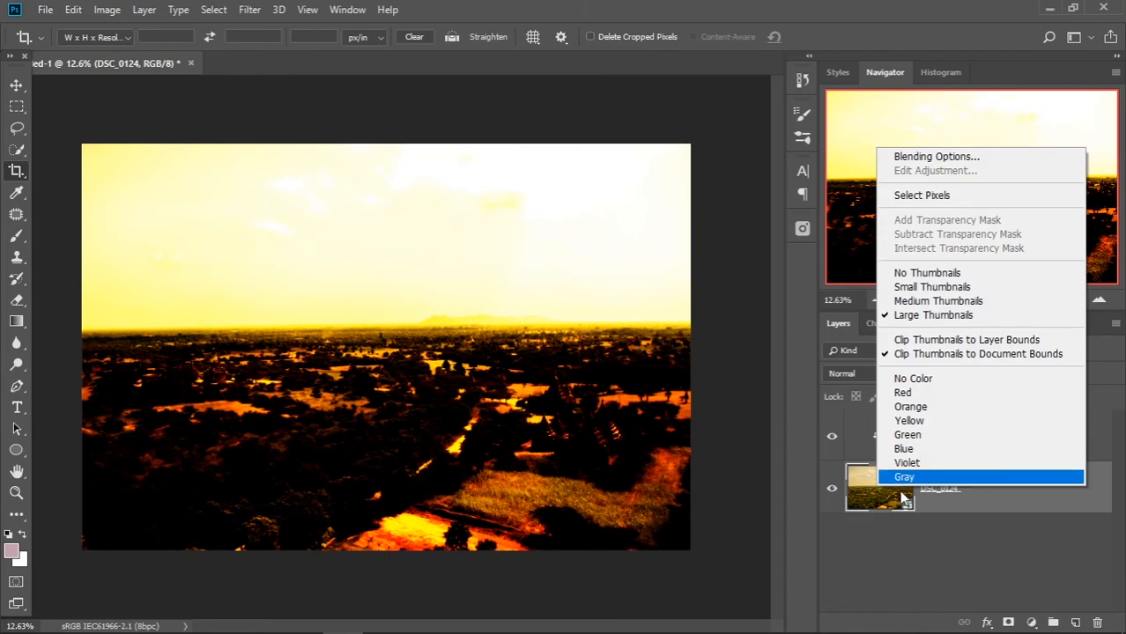
left_click(999, 501)
left_click(1008, 443)
left_click(991, 496)
right_click(1012, 491)
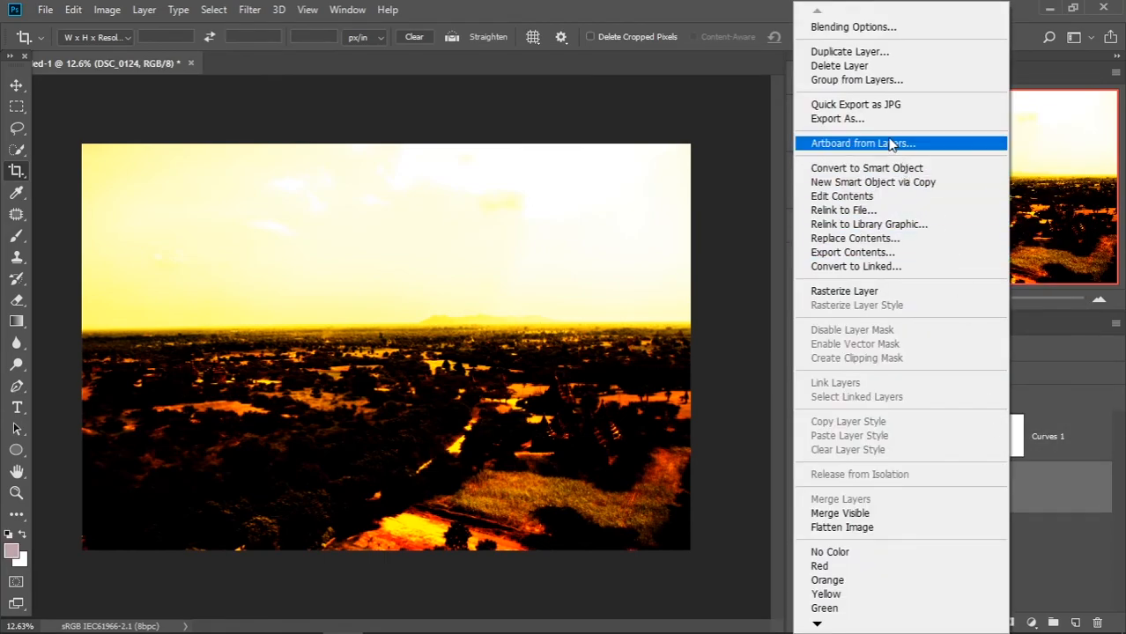
left_click(867, 294)
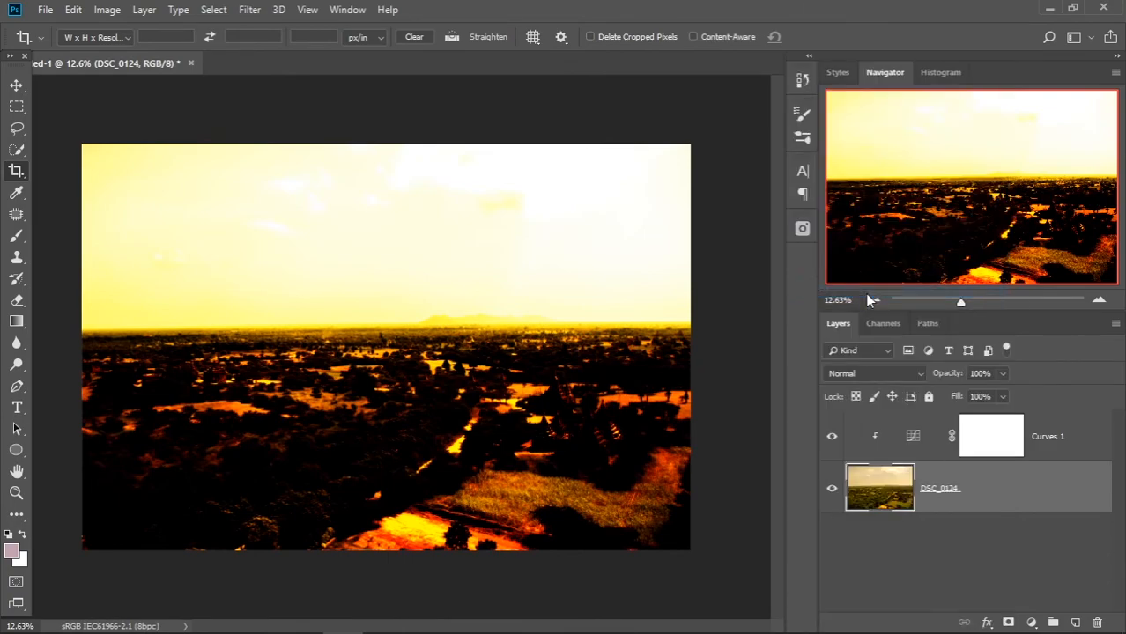
Open the rasterized layer's Layer Style options, cancel them, and undo the rasterization of DSC_0124
double_click(886, 482)
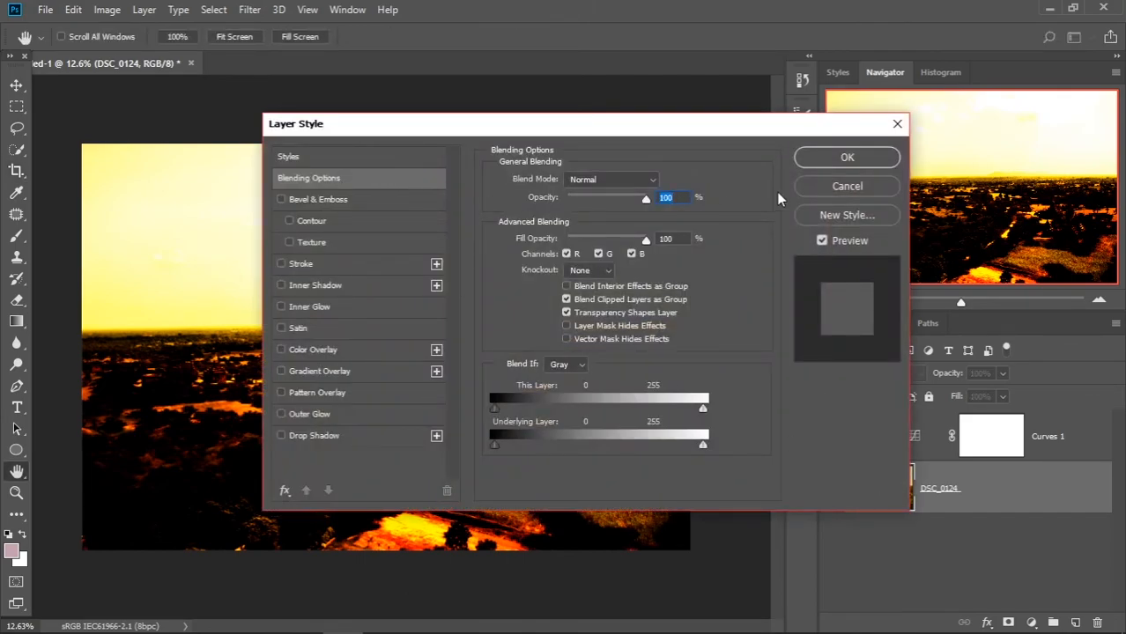
key("c")
left_click(846, 186)
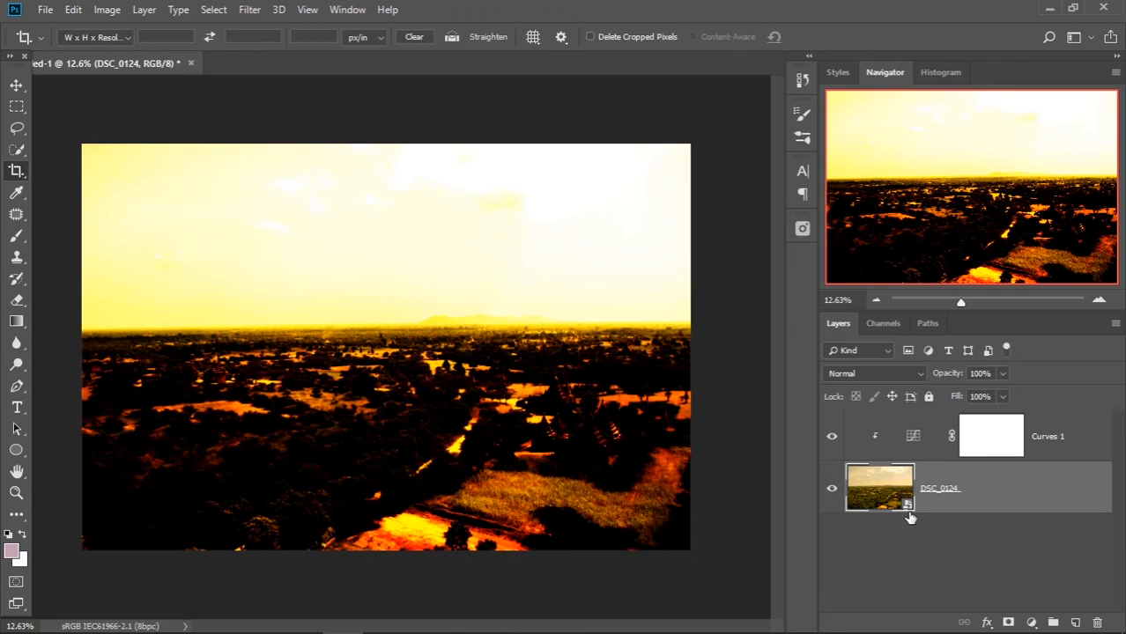
Hide the Curves 1 adjustment layer
left_click(831, 436)
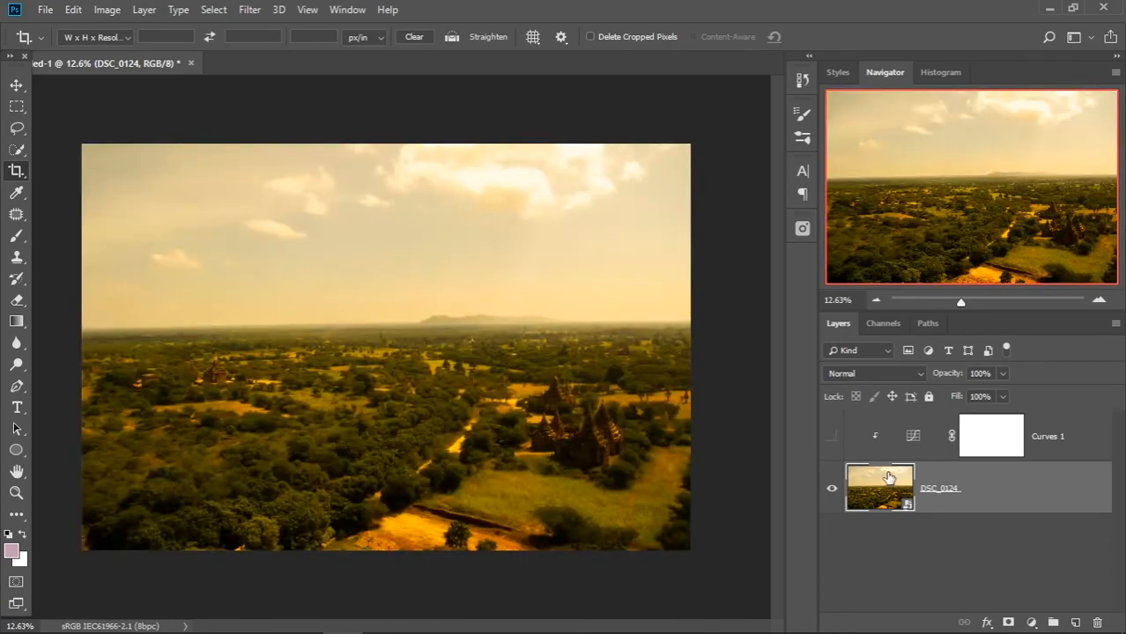